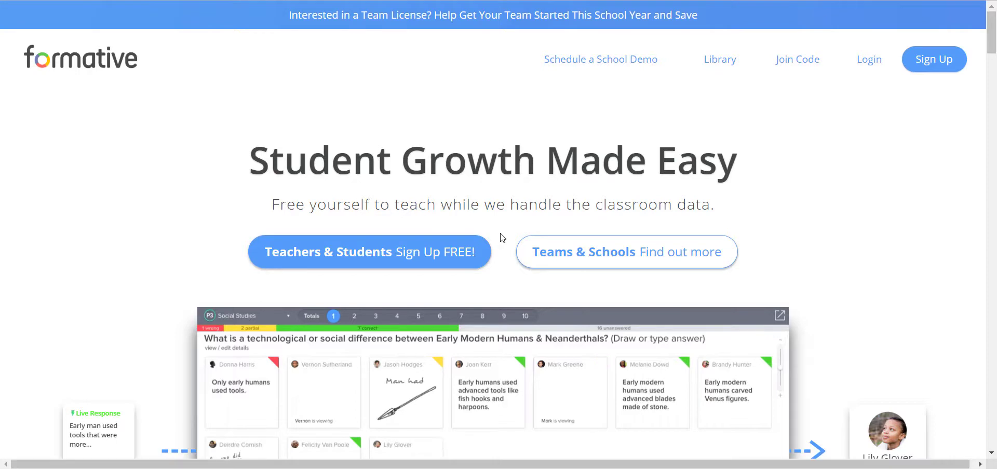
- Look through the Formative homepage's sections on pre-made content, uploads, live responses, growth tracking, integrations and teacher stories
{"action": "scroll", "coordinate": [501, 236], "scroll_direction": "down", "scroll_amount": 4}
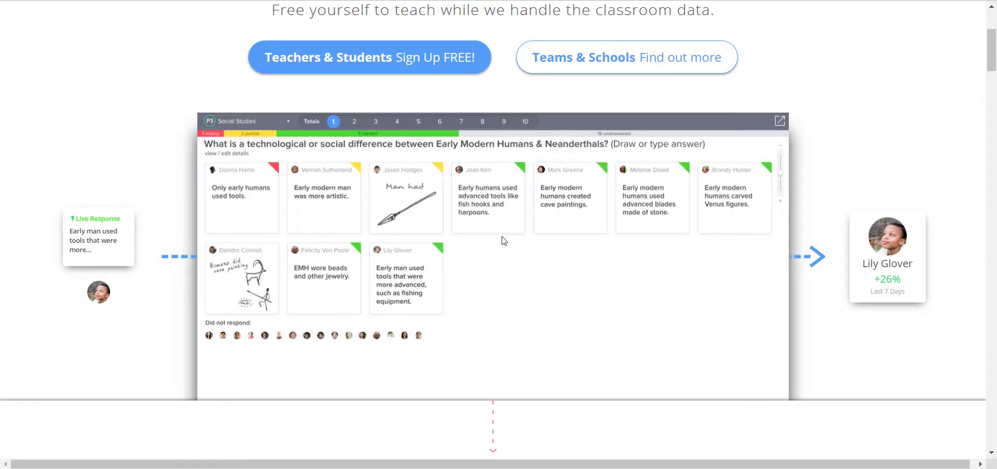
{"action": "scroll", "coordinate": [502, 241], "scroll_direction": "down", "scroll_amount": 10}
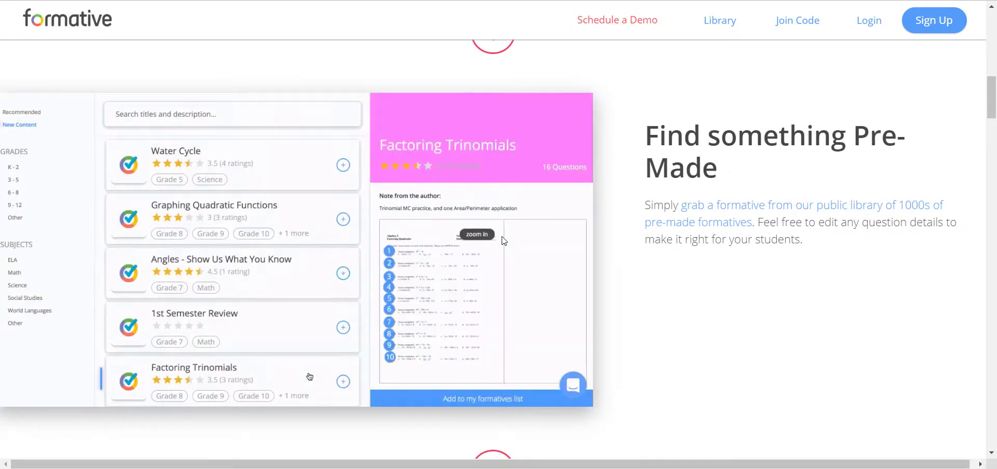
{"action": "scroll", "coordinate": [502, 240], "scroll_direction": "down", "scroll_amount": 3}
{"action": "scroll", "coordinate": [504, 242], "scroll_direction": "down", "scroll_amount": 4}
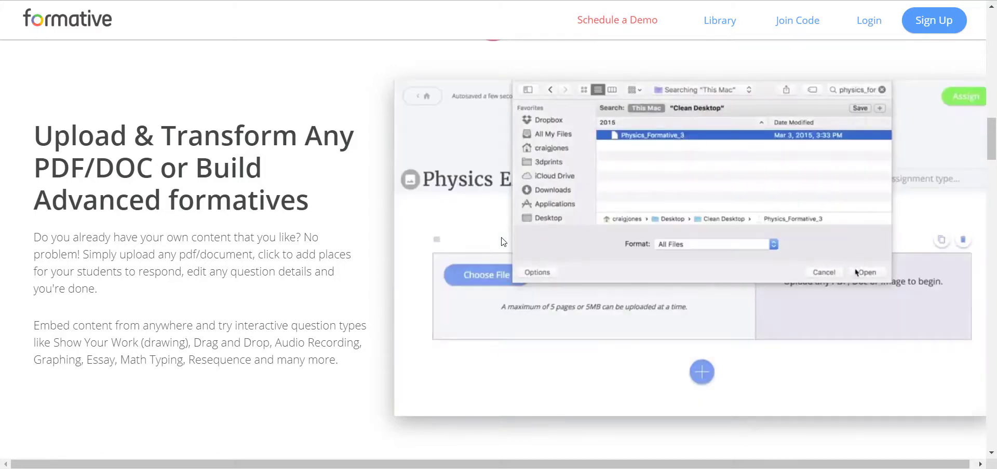
{"action": "scroll", "coordinate": [501, 242], "scroll_direction": "down", "scroll_amount": 7}
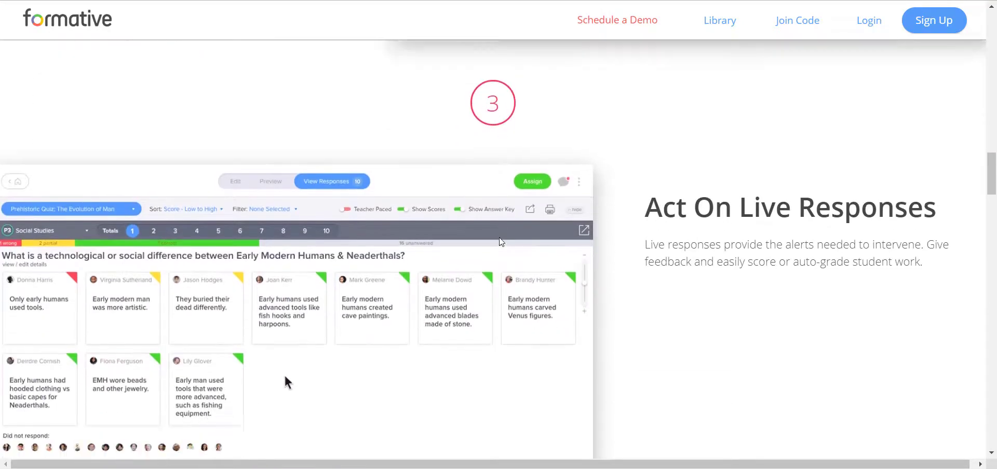
{"action": "scroll", "coordinate": [501, 242], "scroll_direction": "down", "scroll_amount": 3}
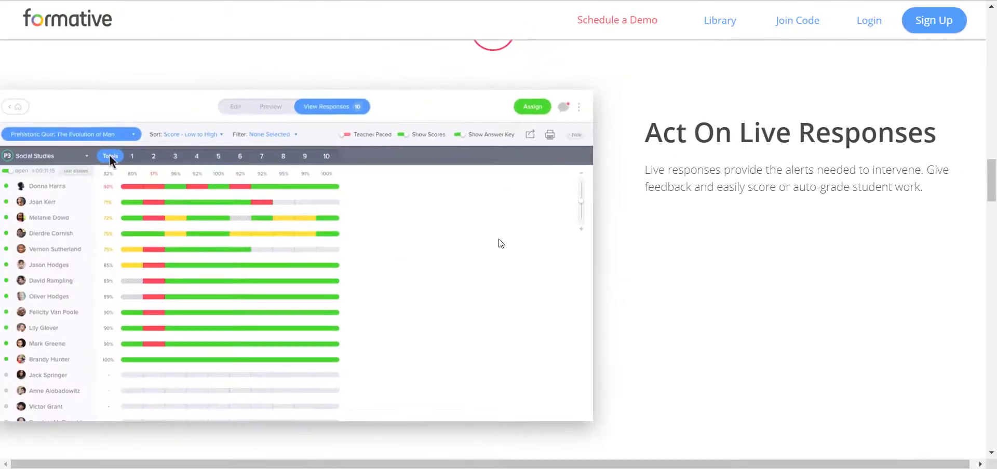
{"action": "scroll", "coordinate": [573, 239], "scroll_direction": "down", "scroll_amount": 3}
{"action": "scroll", "coordinate": [500, 244], "scroll_direction": "down", "scroll_amount": 5}
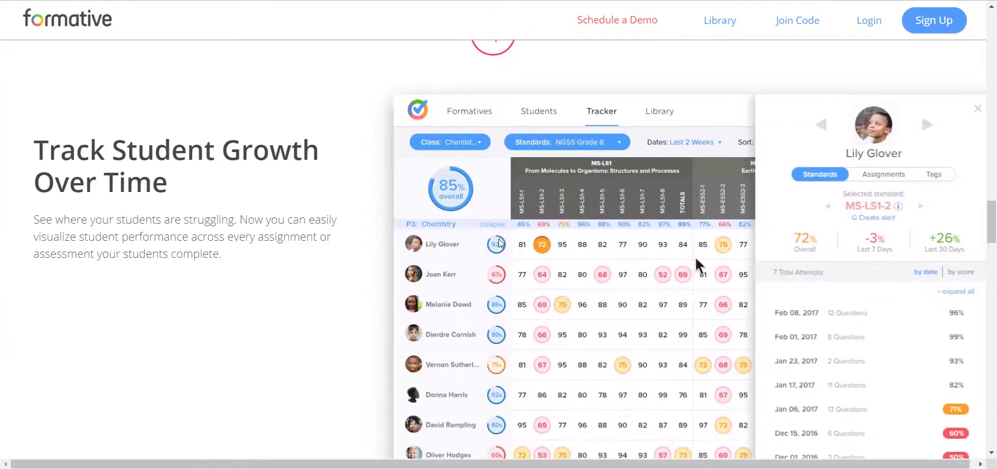
{"action": "scroll", "coordinate": [499, 243], "scroll_direction": "down", "scroll_amount": 1}
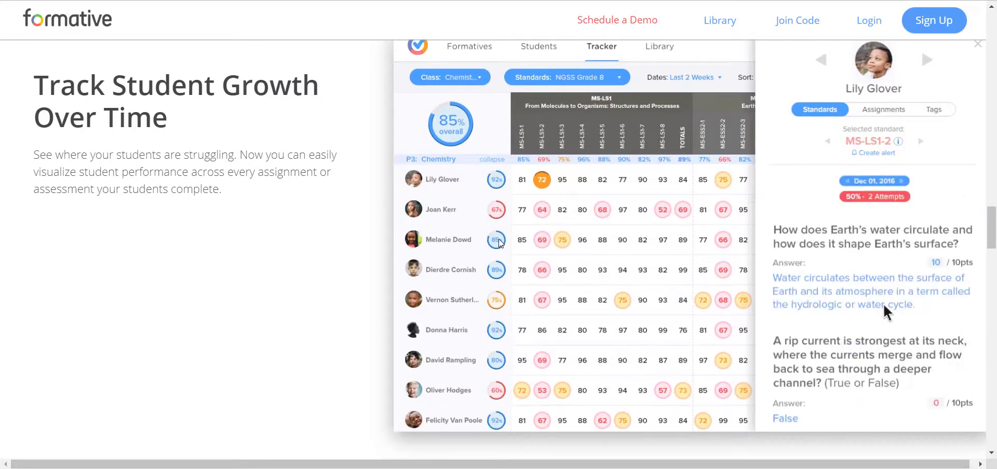
{"action": "scroll", "coordinate": [502, 240], "scroll_direction": "down", "scroll_amount": 4}
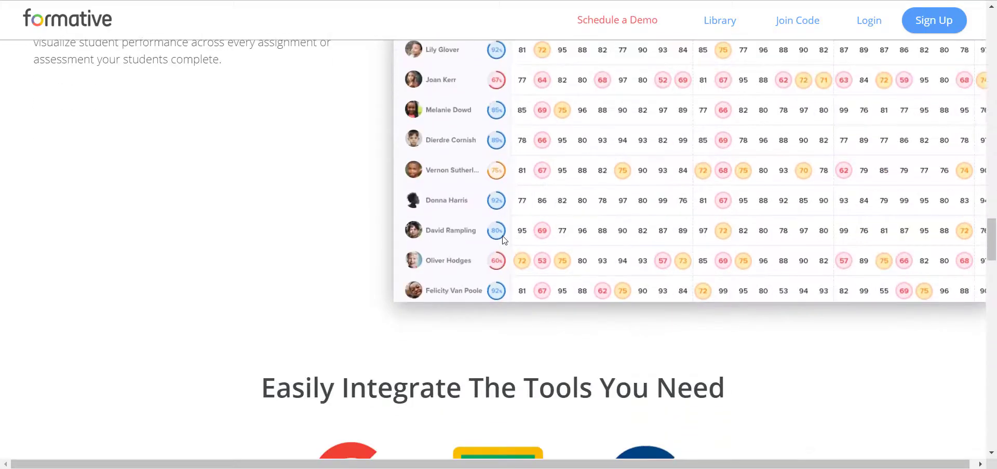
{"action": "scroll", "coordinate": [502, 239], "scroll_direction": "down", "scroll_amount": 8}
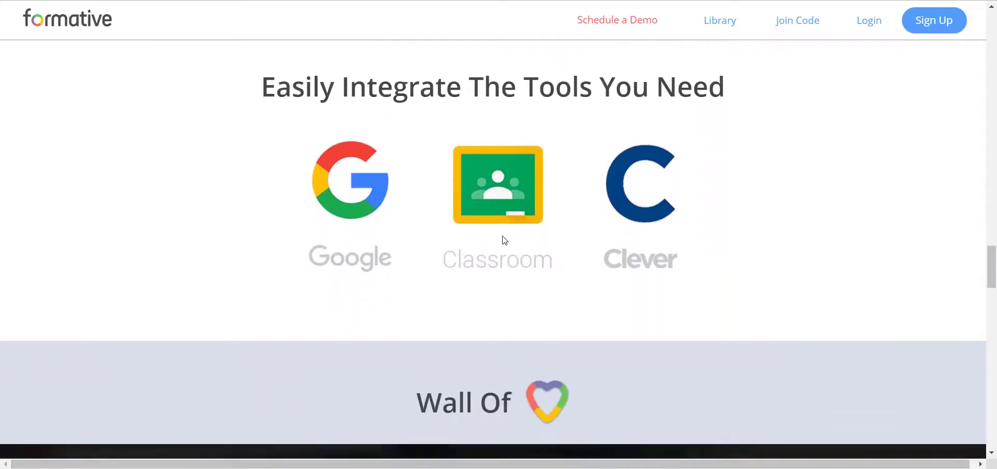
{"action": "scroll", "coordinate": [501, 236], "scroll_direction": "down", "scroll_amount": 4}
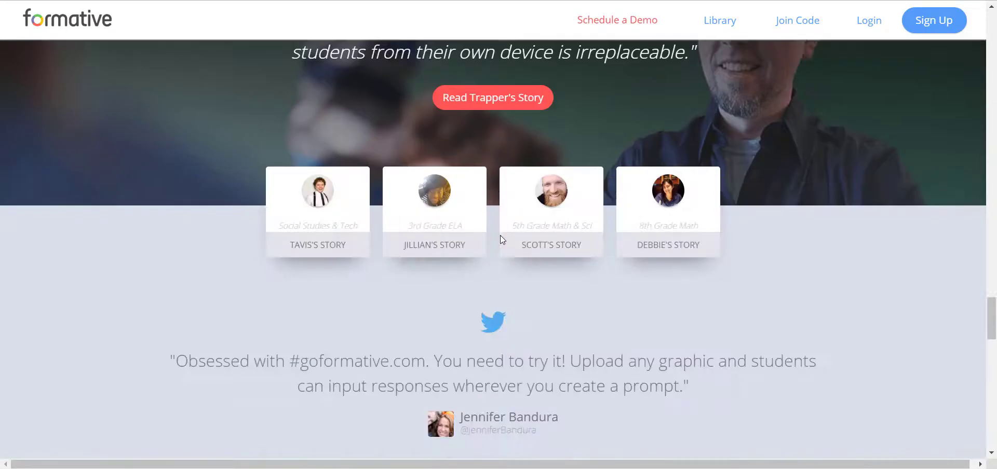
{"action": "scroll", "coordinate": [498, 238], "scroll_direction": "up", "scroll_amount": 20}
{"action": "scroll", "coordinate": [496, 240], "scroll_direction": "up", "scroll_amount": 15}
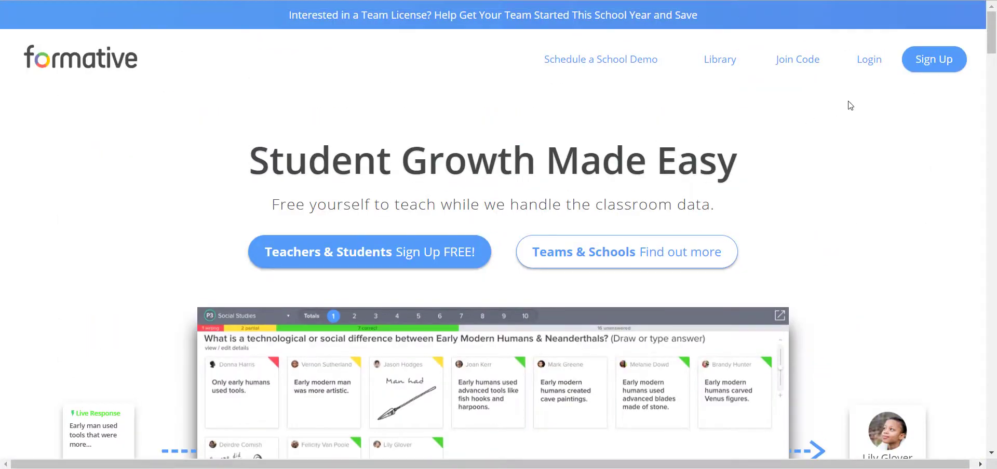
- Log in to Formative with the teacher's school Google account
{"action": "left_click", "coordinate": [867, 62]}
{"action": "left_click", "coordinate": [466, 194]}
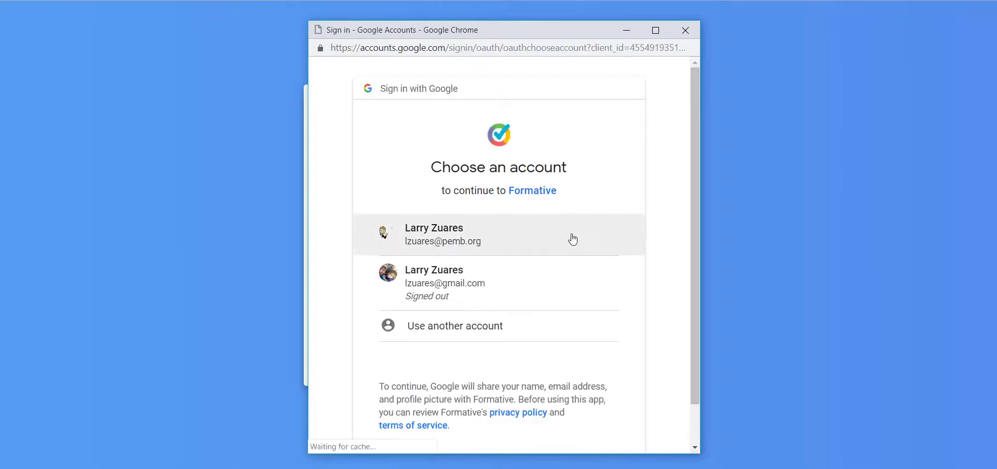
{"action": "left_click", "coordinate": [571, 237]}
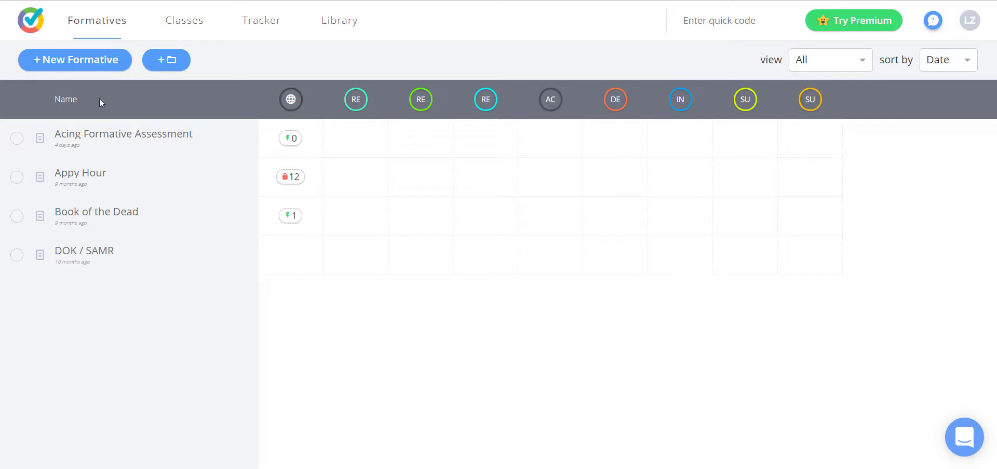
- Create a new formative and title it "Peanut Butter and Jelly"
{"action": "left_click", "coordinate": [77, 71]}
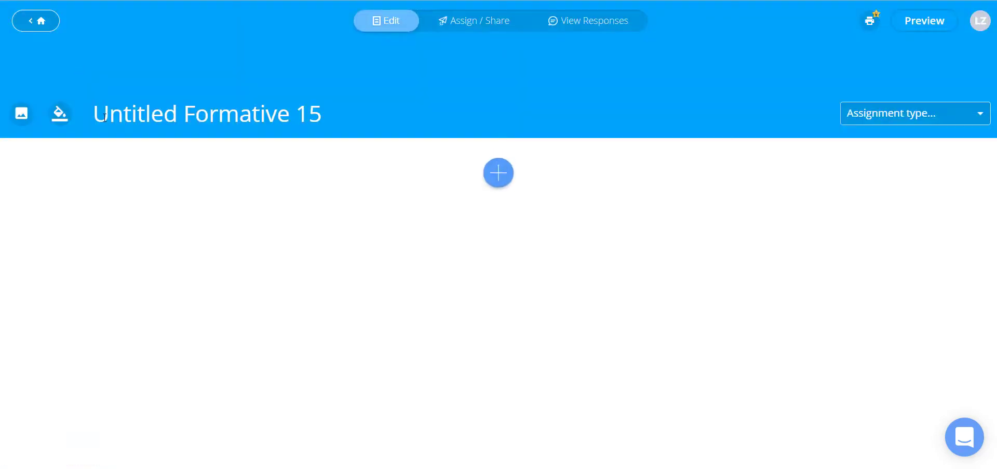
{"action": "triple_click", "coordinate": [105, 117]}
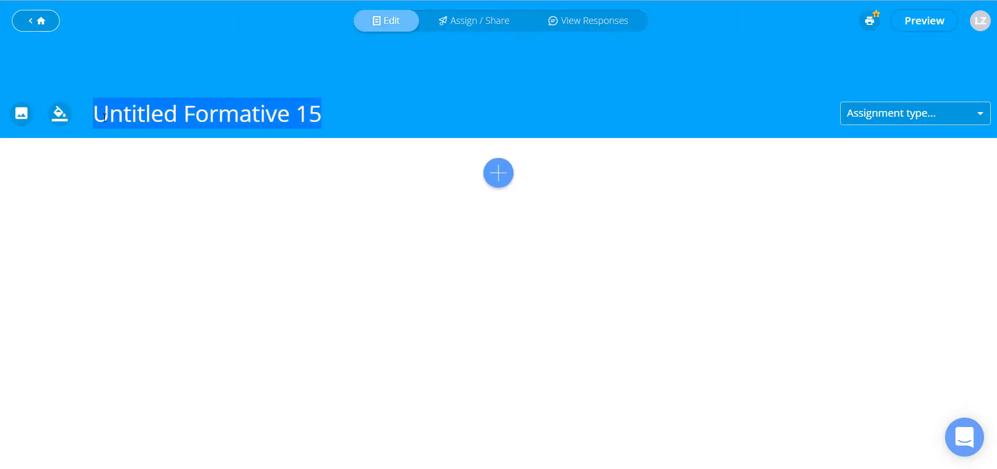
{"action": "type", "text": "Peanut"}
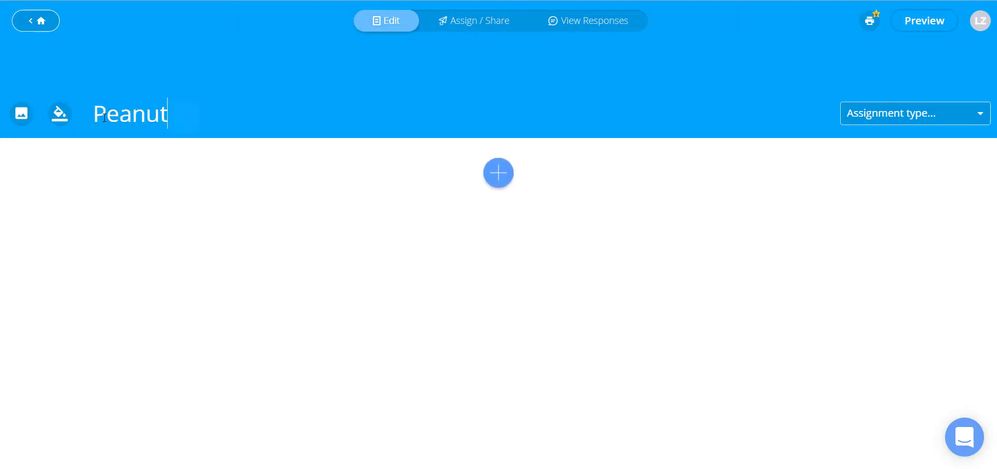
{"action": "type", "text": " Butter and Jelly"}
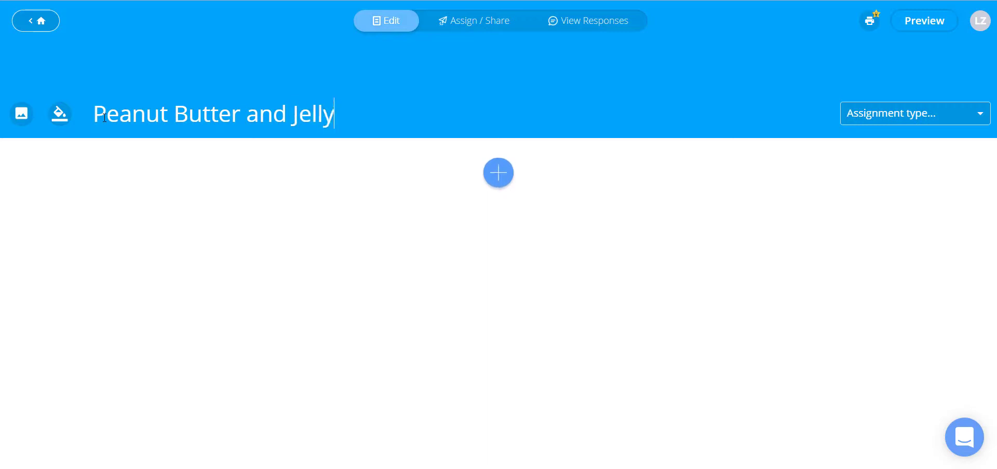
- Set the formative's header colour to purple and check the header image upload without choosing a file
{"action": "left_click", "coordinate": [60, 116]}
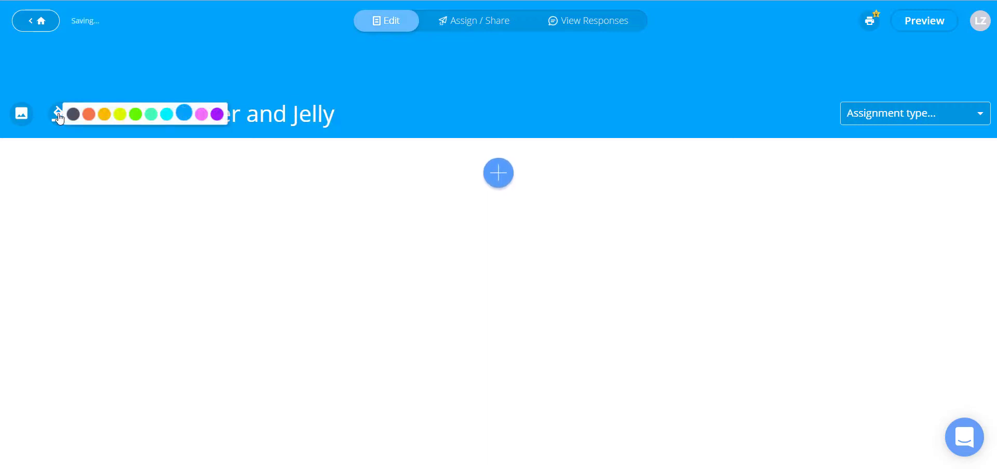
{"action": "left_click", "coordinate": [217, 114]}
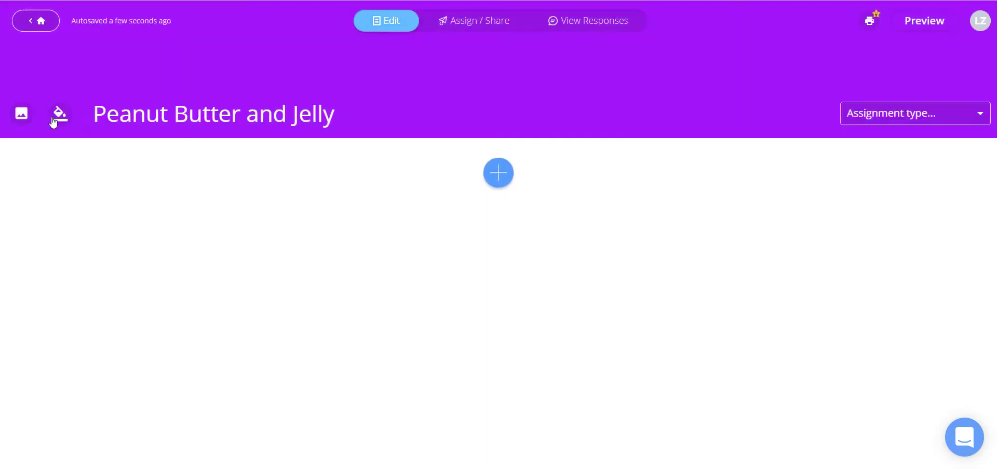
{"action": "left_click", "coordinate": [22, 114]}
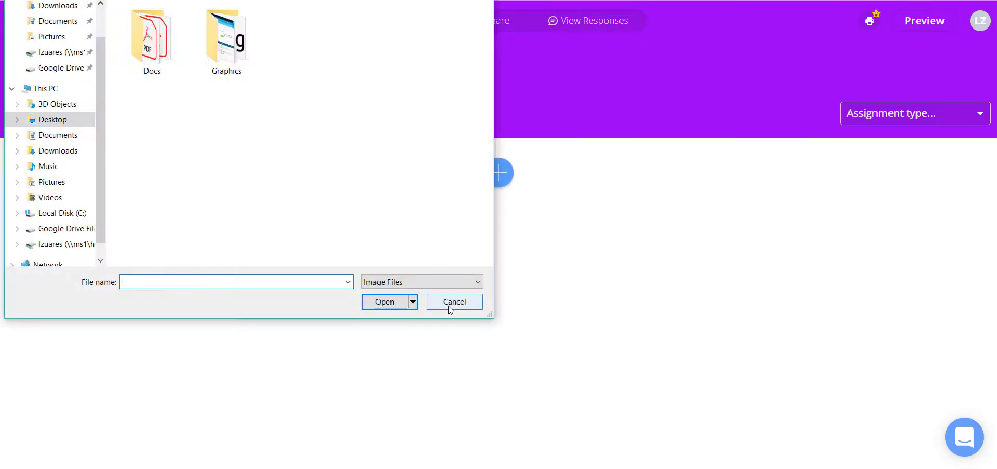
{"action": "left_click", "coordinate": [447, 306]}
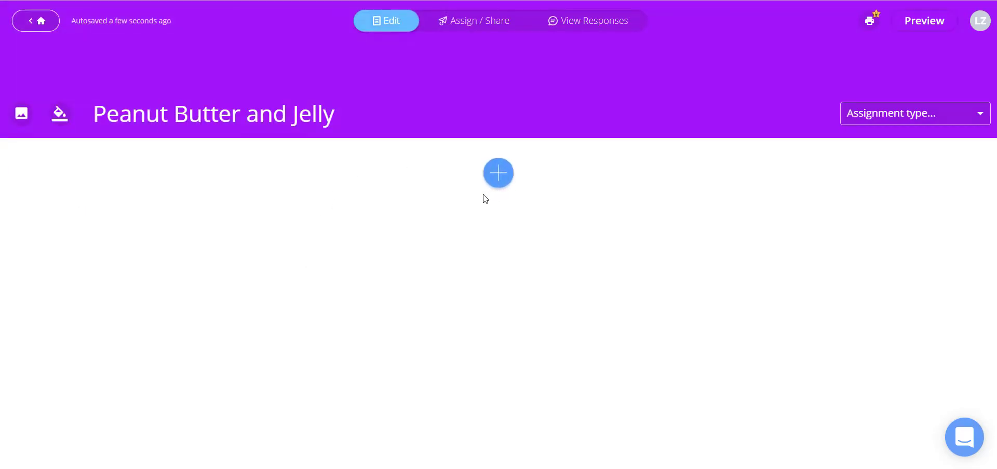
- Add a text block reading "Good morning, students. Please complete all questions to the best of your ability."
{"action": "left_click", "coordinate": [498, 179]}
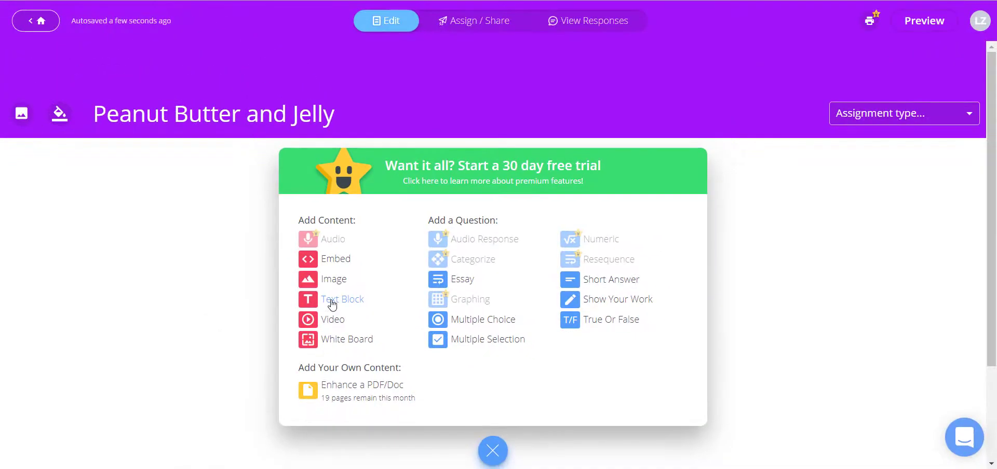
{"action": "left_click", "coordinate": [332, 301]}
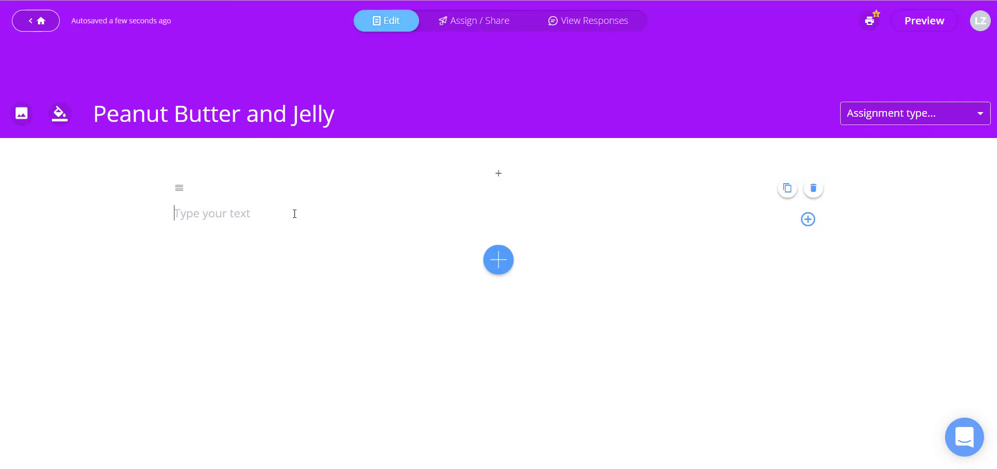
{"action": "type", "text": "Good mor"}
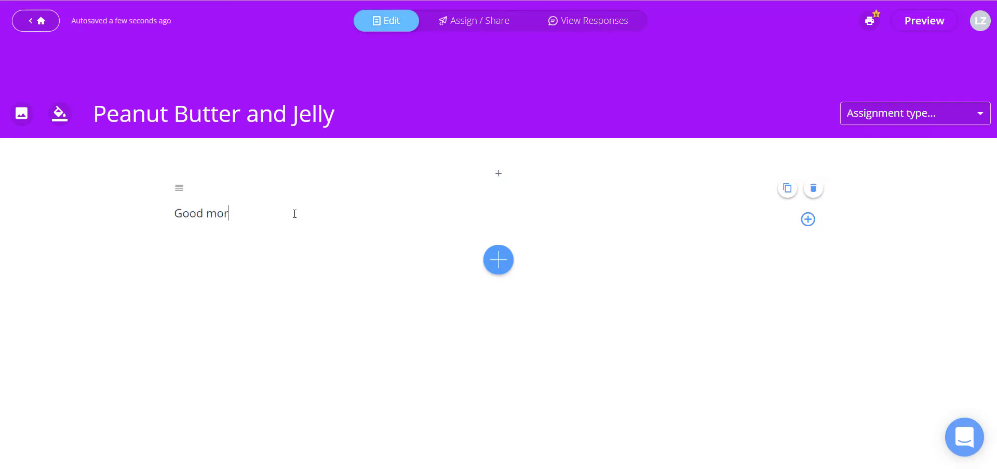
{"action": "type", "text": "ning, students. Please complete all questions to the best of your ability."}
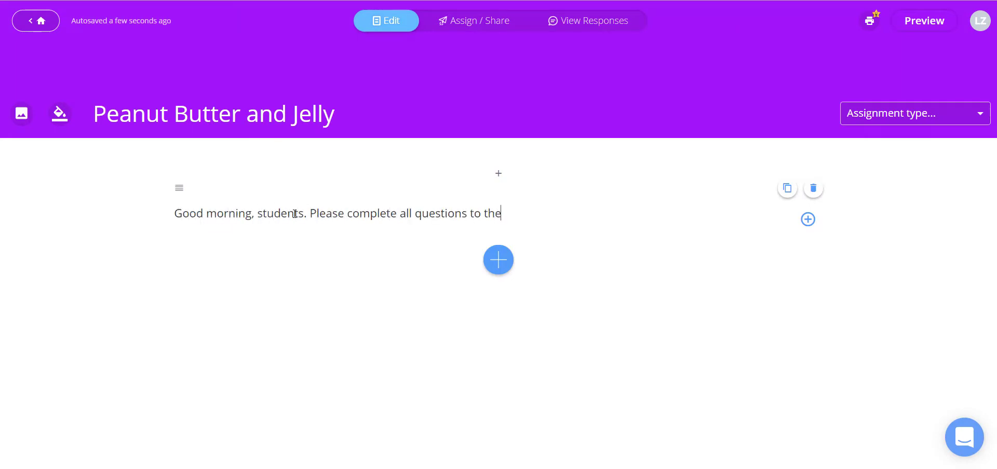
- Add a Show Your Work question below the greeting text block
{"action": "left_click", "coordinate": [503, 269]}
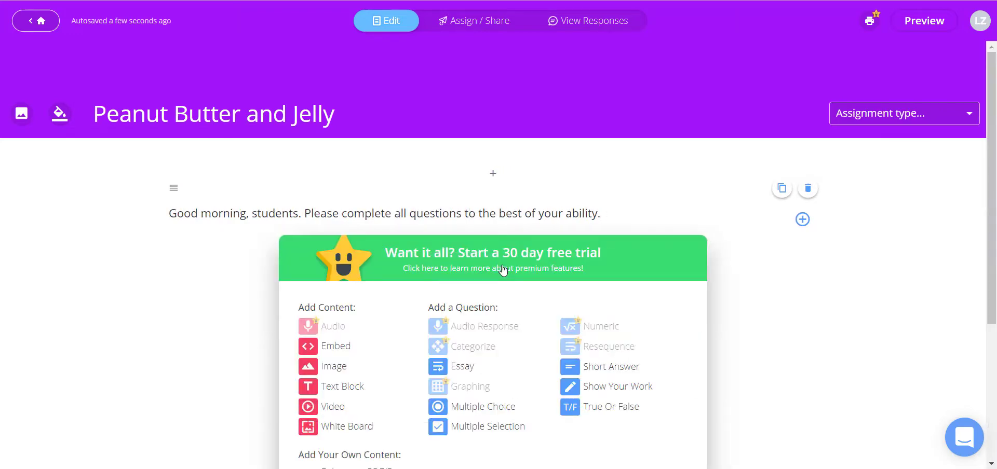
{"action": "scroll", "coordinate": [503, 270], "scroll_direction": "down", "scroll_amount": 3}
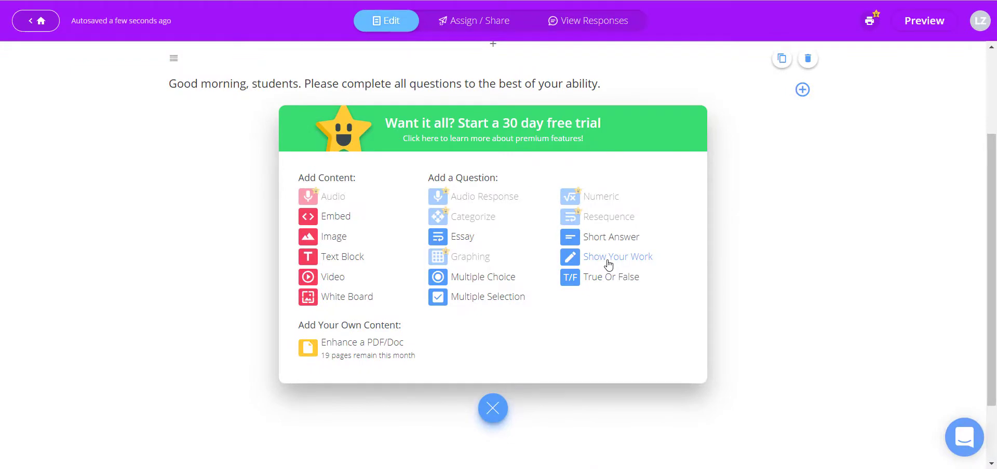
{"action": "left_click", "coordinate": [608, 265]}
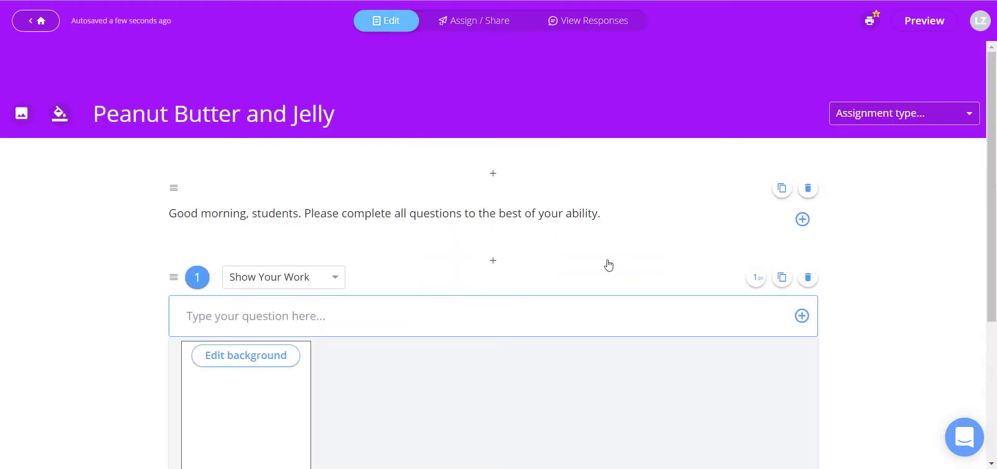
- Insert a Latex Math block into the Show Your Work question's text
{"action": "scroll", "coordinate": [537, 268], "scroll_direction": "down", "scroll_amount": 1}
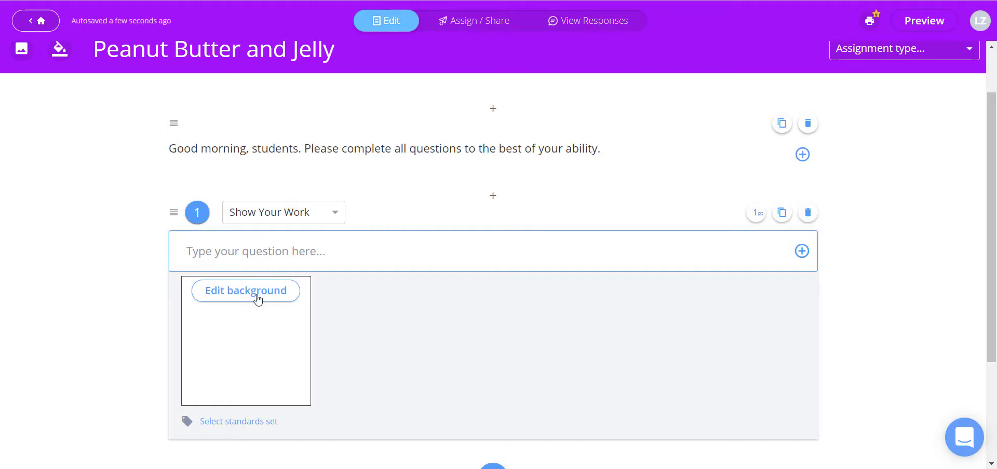
{"action": "left_click", "coordinate": [259, 259]}
{"action": "left_click", "coordinate": [802, 252]}
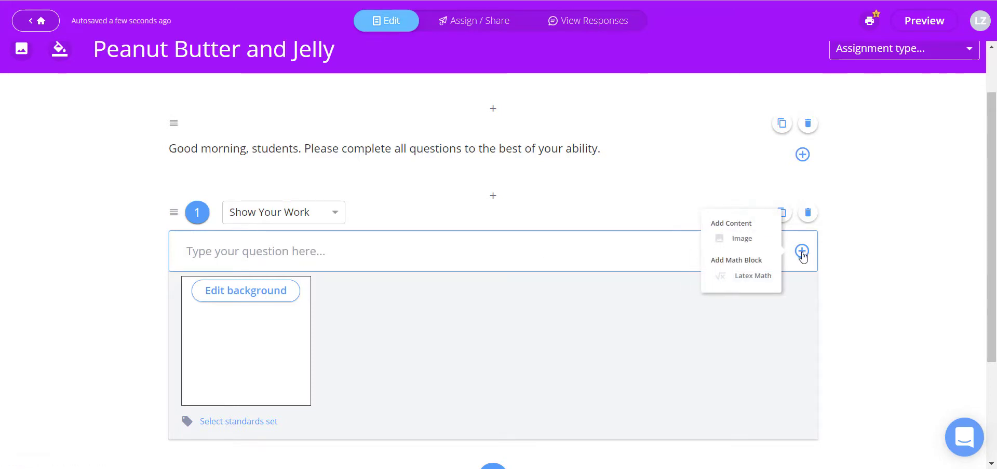
{"action": "left_click", "coordinate": [742, 278]}
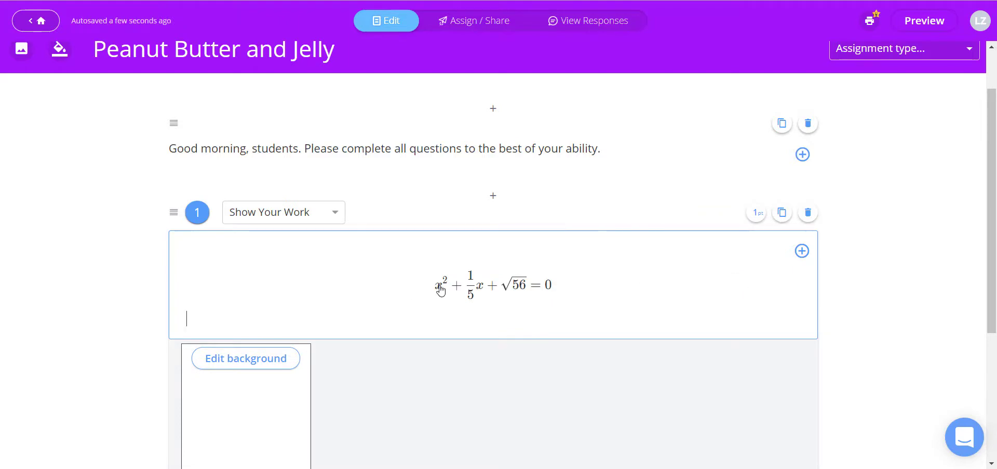
- Look over the math block's equation keypad and close it with the default equation kept
{"action": "left_click", "coordinate": [460, 291]}
{"action": "scroll", "coordinate": [456, 289], "scroll_direction": "down", "scroll_amount": 3}
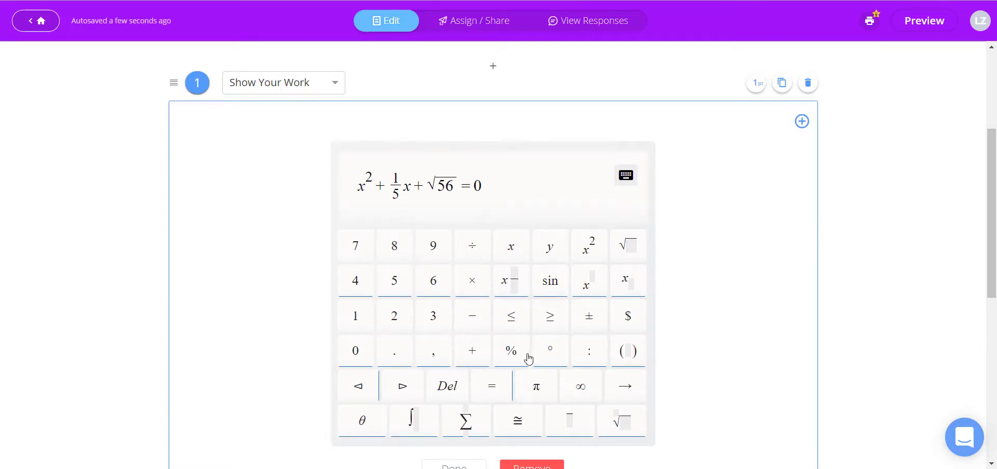
{"action": "scroll", "coordinate": [528, 358], "scroll_direction": "down", "scroll_amount": 3}
{"action": "left_click", "coordinate": [453, 342]}
{"action": "scroll", "coordinate": [444, 327], "scroll_direction": "up", "scroll_amount": 4}
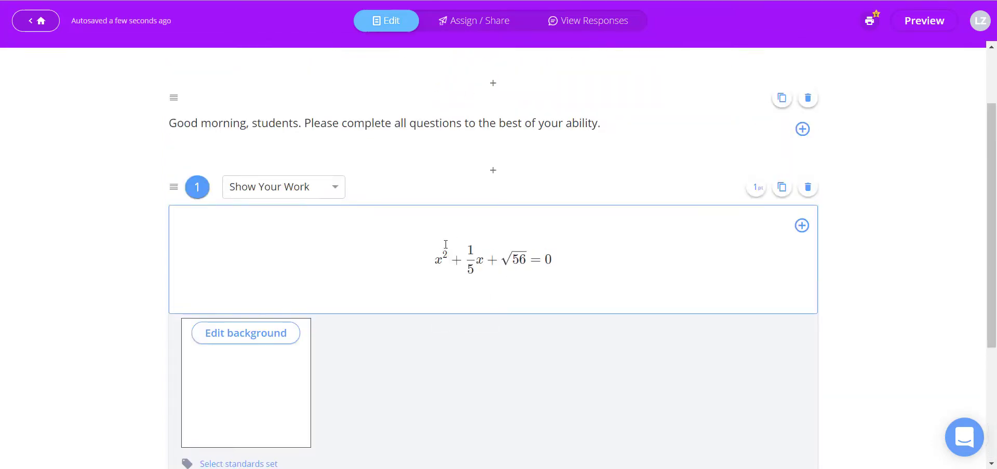
- View the drawing tools for the Show Your Work question's background and close the canvas without drawing
{"action": "left_click", "coordinate": [247, 335]}
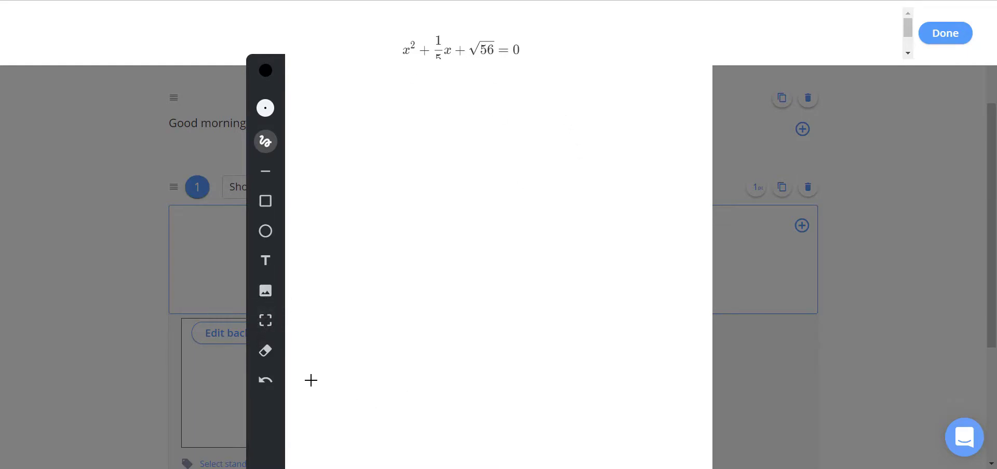
{"action": "left_click", "coordinate": [945, 33]}
{"action": "scroll", "coordinate": [517, 304], "scroll_direction": "down", "scroll_amount": 3}
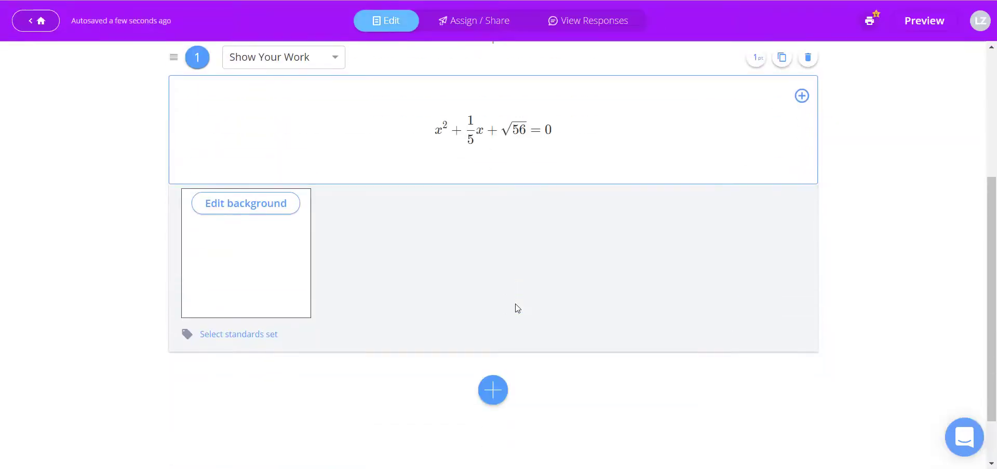
- Tag the Show Your Work question with standard 6.1.12.A.1.a and set its value to 5 points
{"action": "scroll", "coordinate": [517, 309], "scroll_direction": "up", "scroll_amount": 2}
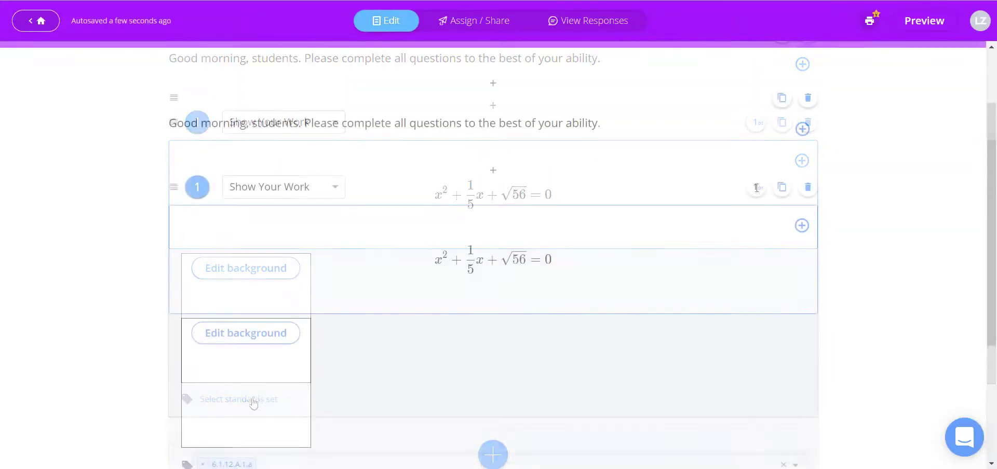
{"action": "left_click_drag", "start_coordinate": [749, 188], "coordinate": [799, 186]}
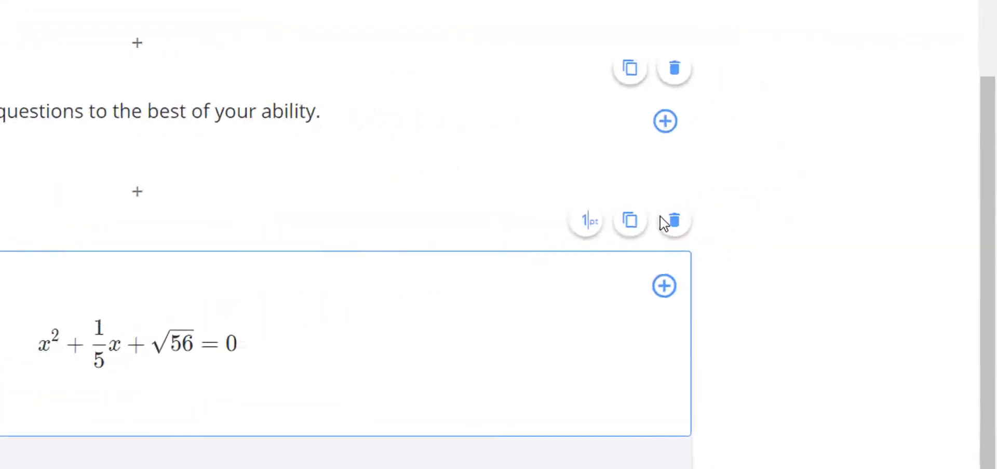
{"action": "type", "text": "2.A.1.a"}
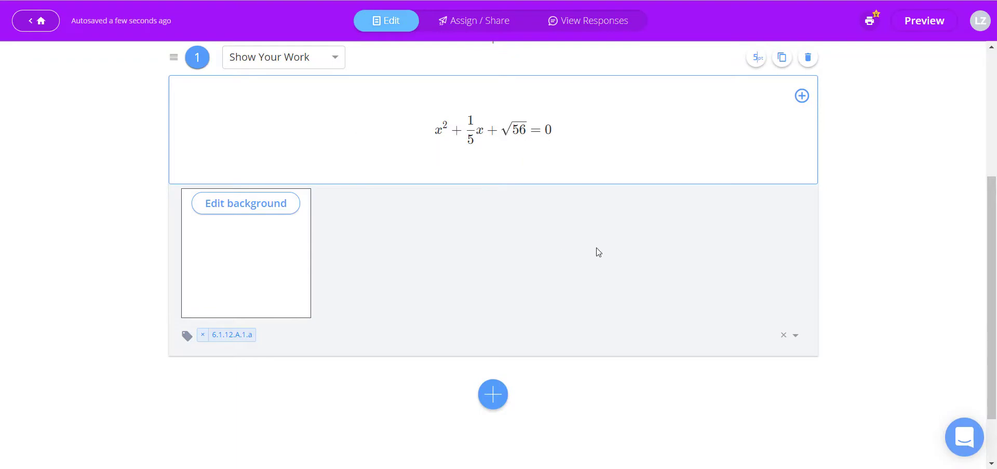
- Add a Multiple Choice question asking "What is the best type of bread to use in the perfect peanut butter and jelly sandwich?"
{"action": "scroll", "coordinate": [614, 265], "scroll_direction": "down", "scroll_amount": 2}
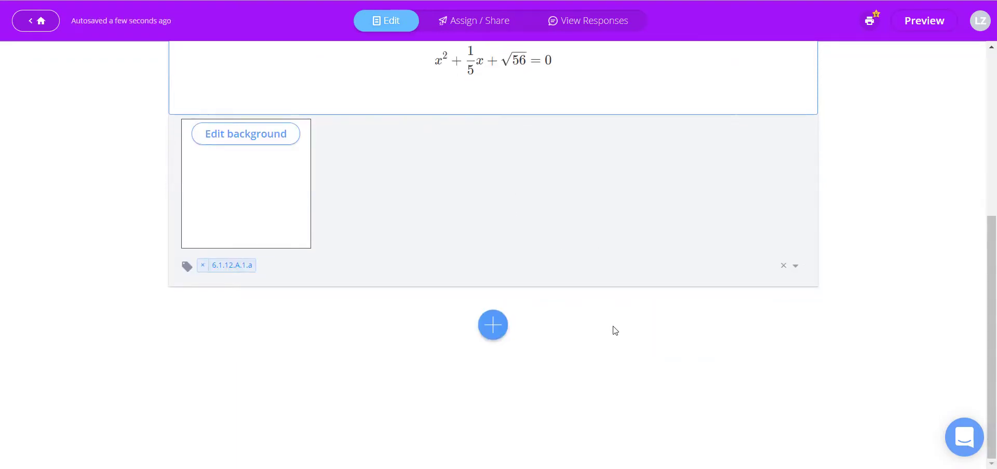
{"action": "left_click", "coordinate": [492, 328]}
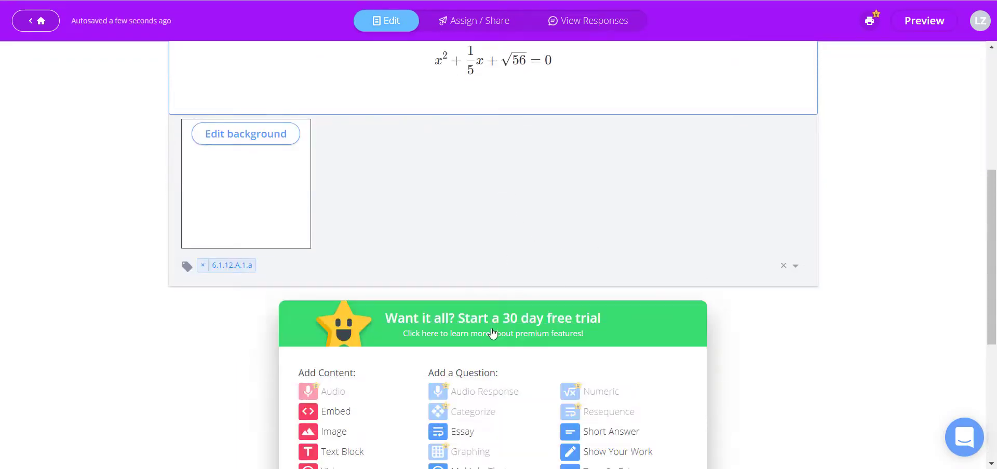
{"action": "left_click", "coordinate": [485, 409]}
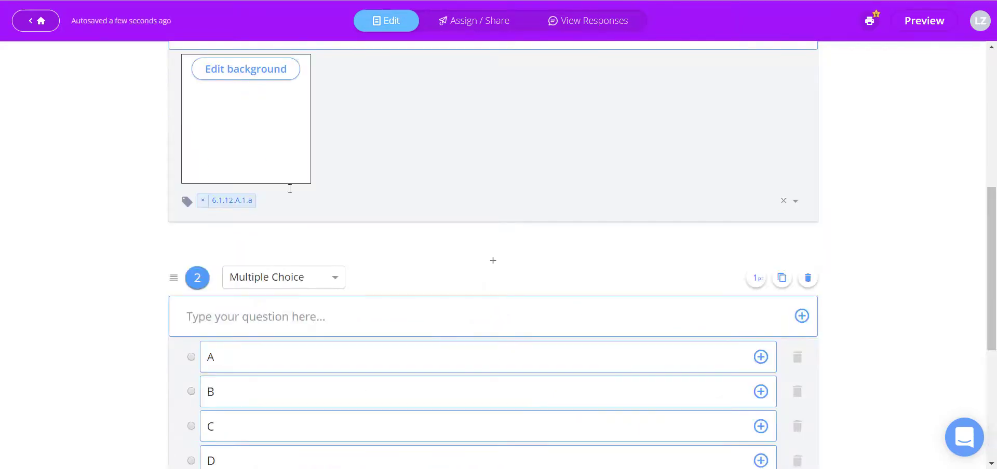
{"action": "left_click", "coordinate": [258, 318]}
{"action": "type", "text": "What is the best type of bread to use in the perfect peanut butt"}
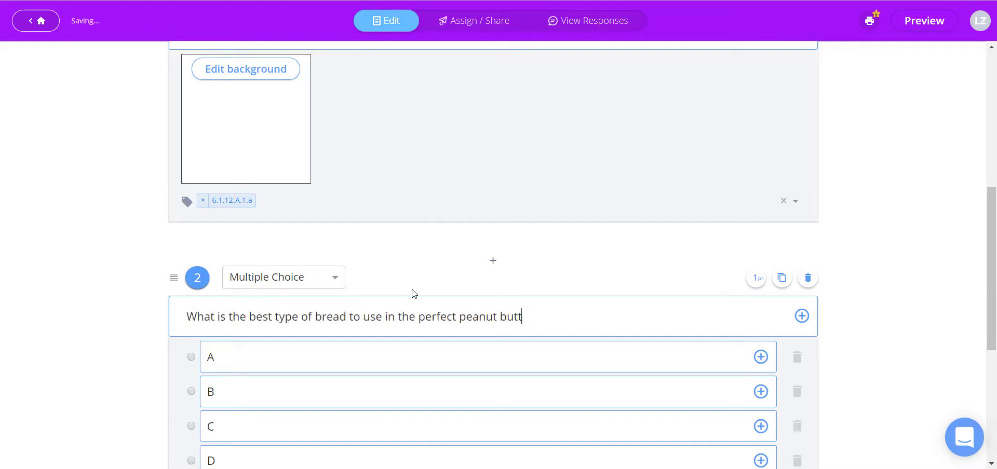
{"action": "type", "text": "er and jelly sandwich"}
- Replace the four answer choices of the bread question with White, Wheat, Rye and Pumpernickel
{"action": "key", "text": "Delete"}
{"action": "type", "text": "White"}
{"action": "double_click", "coordinate": [222, 392]}
{"action": "type", "text": "Wheat"}
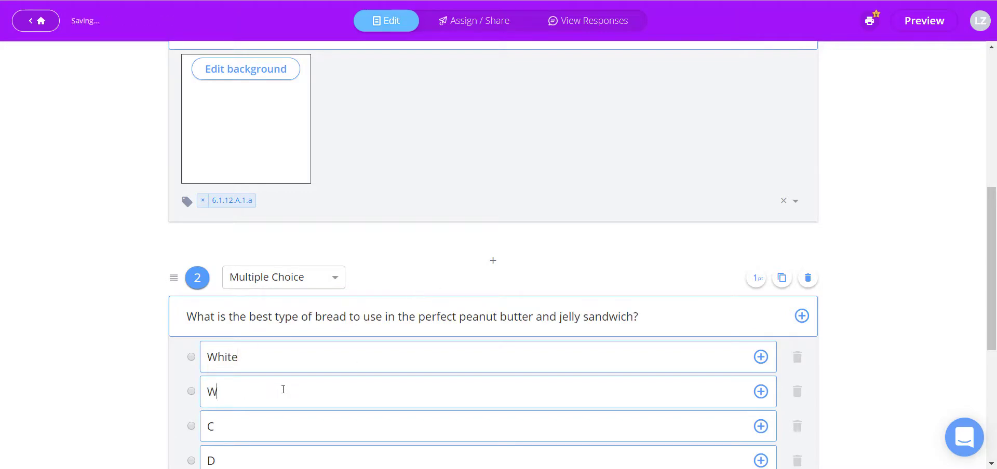
{"action": "scroll", "coordinate": [282, 389], "scroll_direction": "down", "scroll_amount": 2}
{"action": "double_click", "coordinate": [229, 294]}
{"action": "type", "text": "Rye"}
{"action": "double_click", "coordinate": [236, 326]}
{"action": "type", "text": "Pumpernick"}
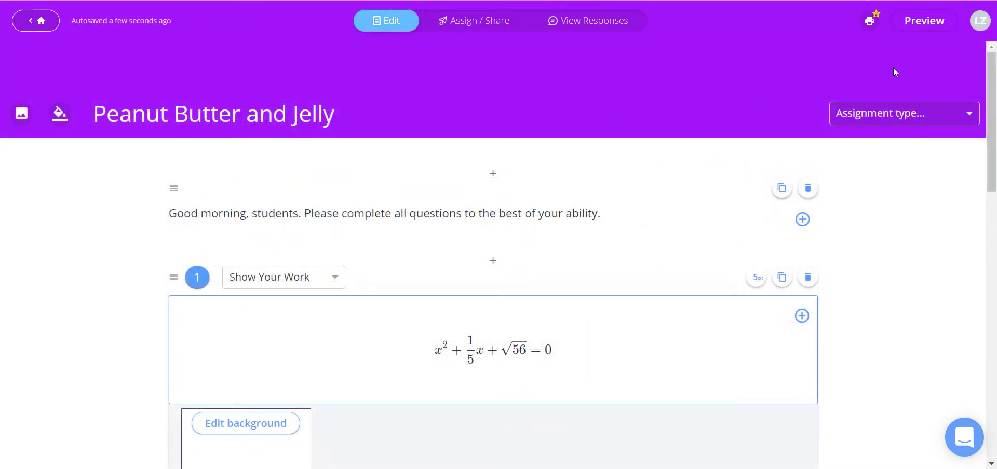
- Preview the assignment as students see it in the phone, tablet and laptop layouts
{"action": "left_click", "coordinate": [929, 24]}
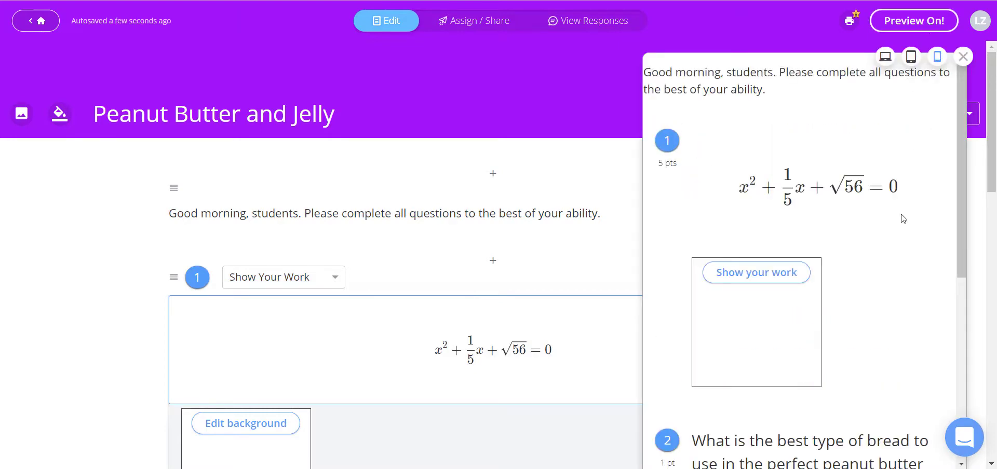
{"action": "left_click", "coordinate": [912, 62]}
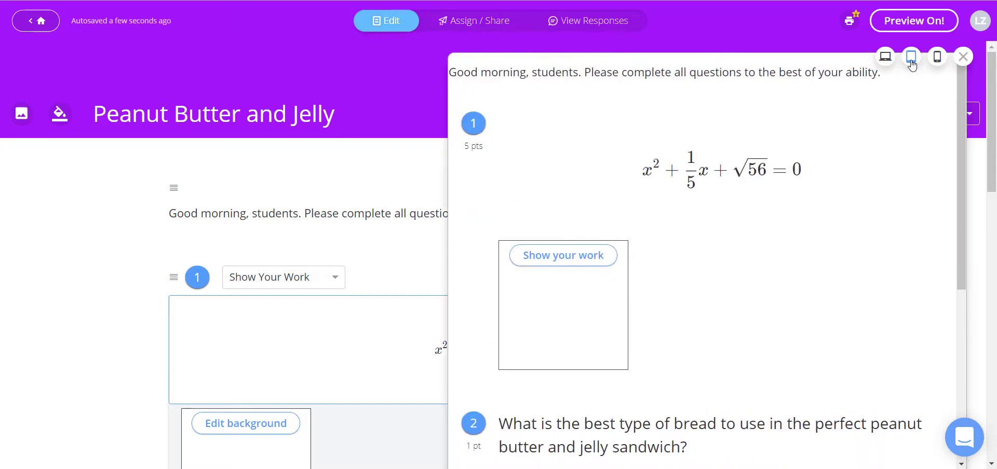
{"action": "left_click", "coordinate": [882, 58]}
{"action": "scroll", "coordinate": [637, 254], "scroll_direction": "down", "scroll_amount": 6}
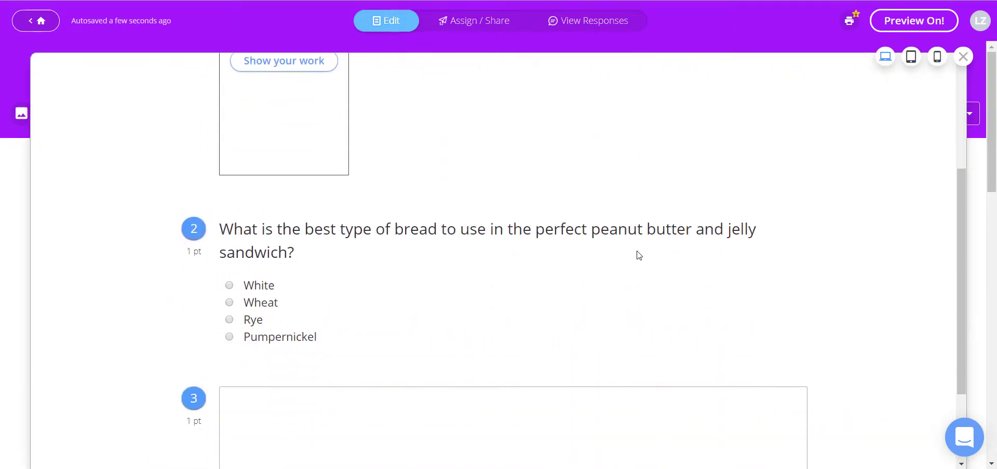
{"action": "scroll", "coordinate": [231, 277], "scroll_direction": "up", "scroll_amount": 6}
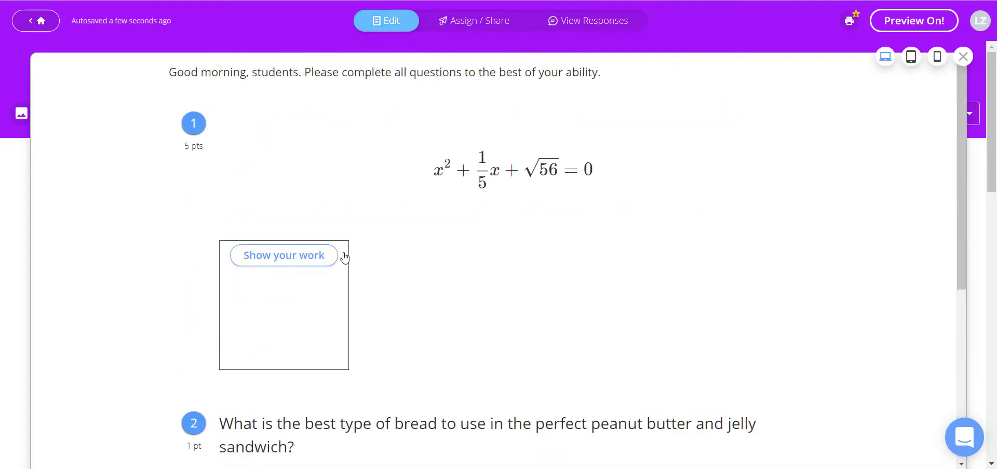
- Open the student drawing canvas for the Show Your Work question in the preview and handwrite "Hi" in black
{"action": "left_click", "coordinate": [301, 258]}
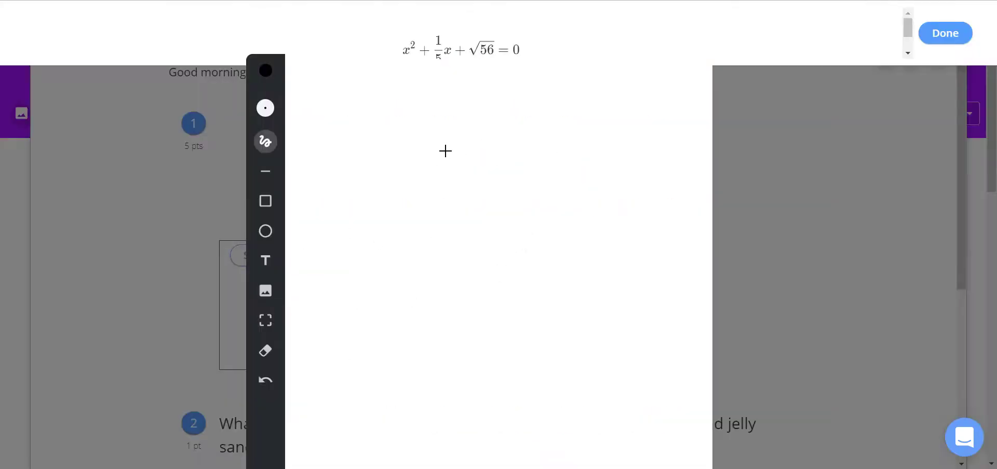
{"action": "left_click_drag", "start_coordinate": [360, 167], "coordinate": [356, 241]}
{"action": "left_click_drag", "start_coordinate": [360, 204], "coordinate": [379, 202]}
{"action": "left_click_drag", "start_coordinate": [380, 162], "coordinate": [383, 244]}
{"action": "left_click_drag", "start_coordinate": [397, 197], "coordinate": [396, 232]}
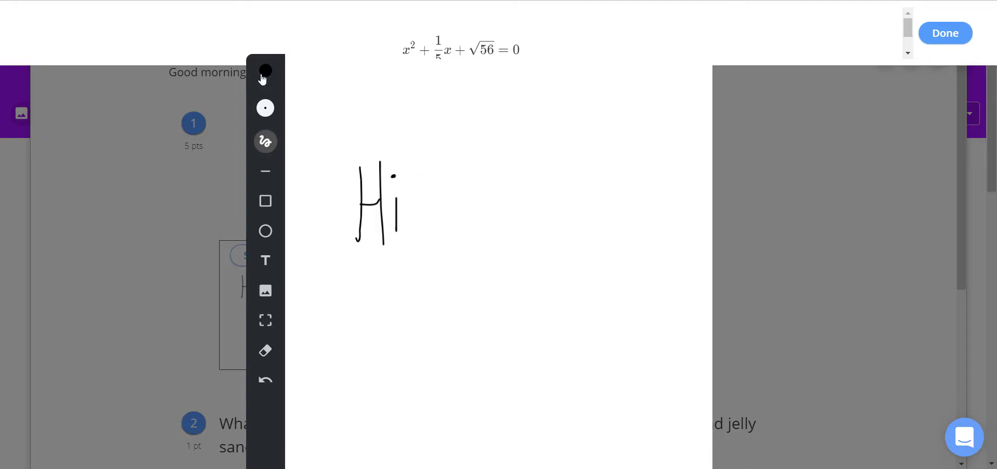
- Draw a turquoise freehand ring around the handwritten "Hi" and an arrow pointing to it
{"action": "left_click", "coordinate": [265, 72]}
{"action": "left_click", "coordinate": [266, 172]}
{"action": "mouse_move", "coordinate": [414, 135]}
{"action": "left_mouse_down"}
{"action": "mouse_move", "coordinate": [438, 262]}
{"action": "mouse_move", "coordinate": [421, 141]}
{"action": "left_mouse_up"}
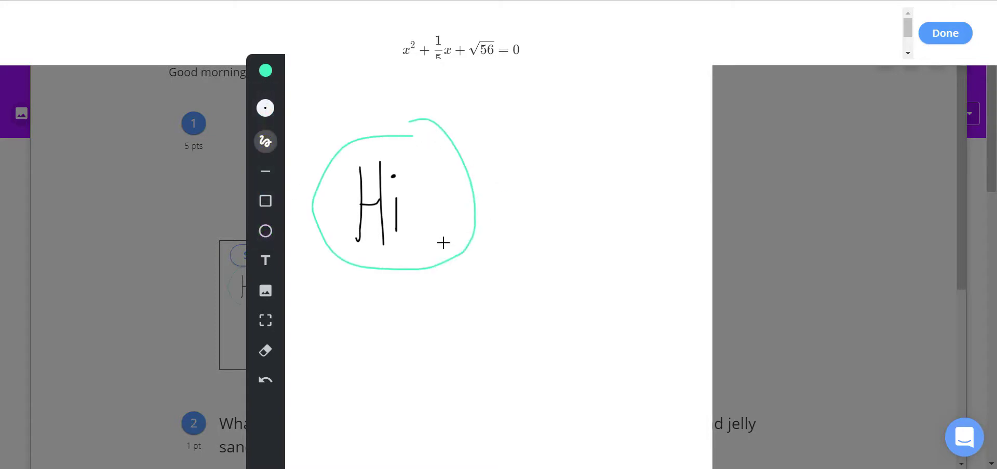
{"action": "mouse_move", "coordinate": [462, 260]}
{"action": "left_mouse_down"}
{"action": "mouse_move", "coordinate": [453, 269]}
{"action": "mouse_move", "coordinate": [478, 256]}
{"action": "left_mouse_up"}
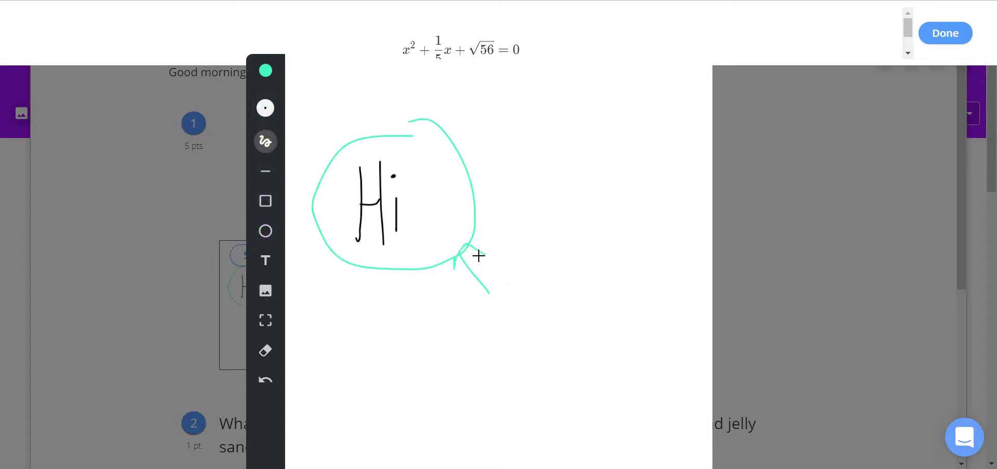
- Add the text "Hello!" below the ringed "Hi" and erase the head of the arrow
{"action": "left_click", "coordinate": [263, 260]}
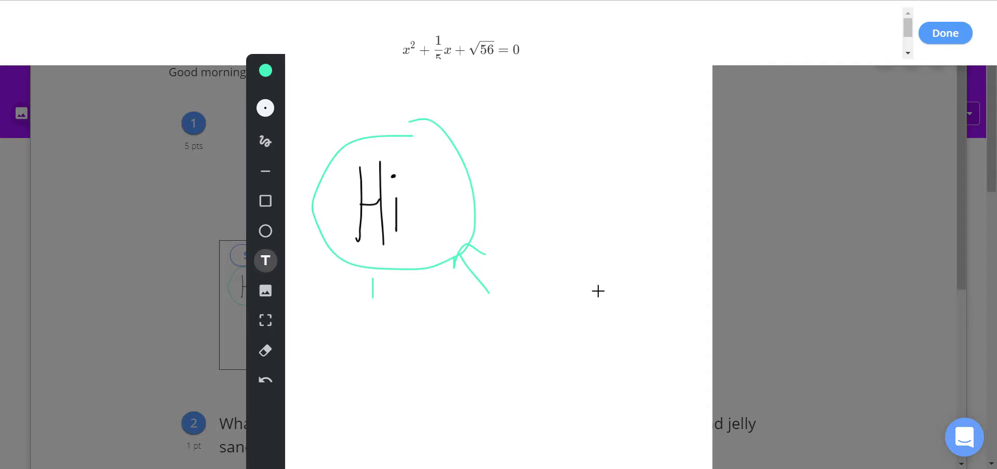
{"action": "type", "text": "Hello!"}
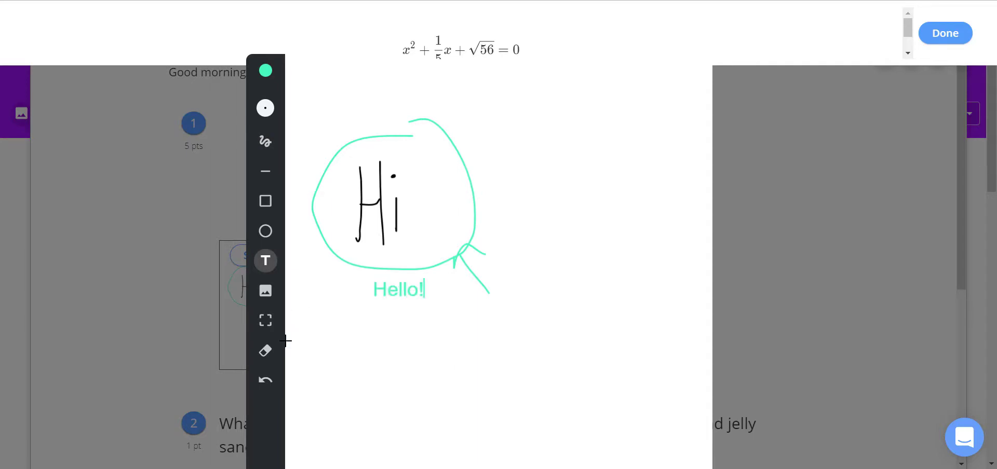
{"action": "left_click", "coordinate": [264, 351]}
{"action": "left_click_drag", "start_coordinate": [503, 236], "coordinate": [475, 258]}
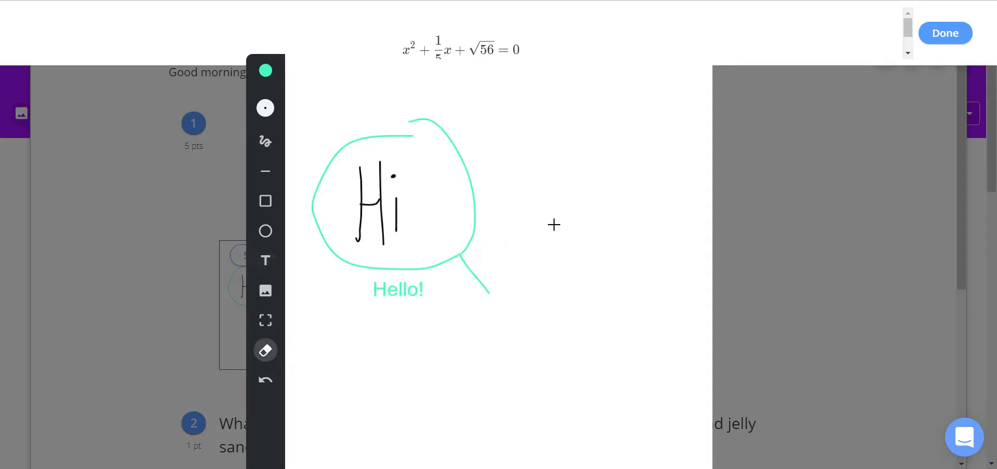
- Draw a turquoise circle beside the ringed "Hi" with the circle tool and finish the student drawing
{"action": "left_click", "coordinate": [266, 231]}
{"action": "left_click_drag", "start_coordinate": [532, 142], "coordinate": [599, 206]}
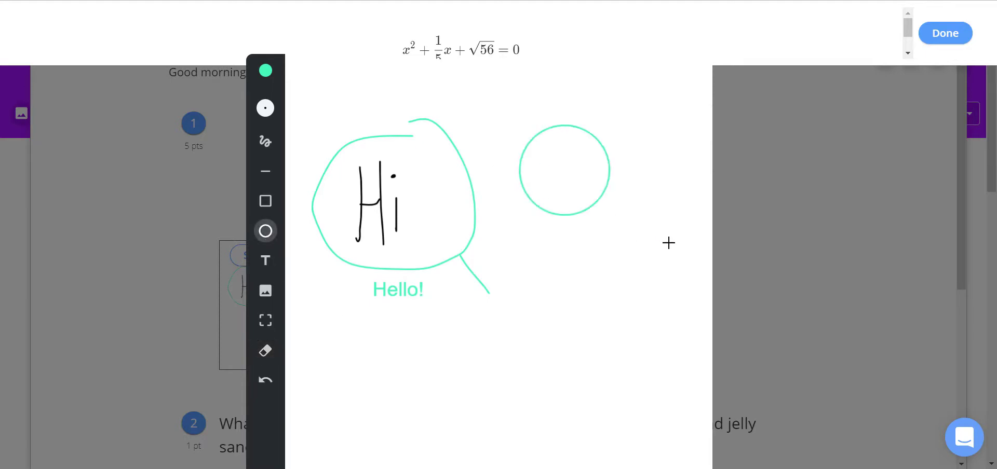
{"action": "left_click", "coordinate": [942, 34]}
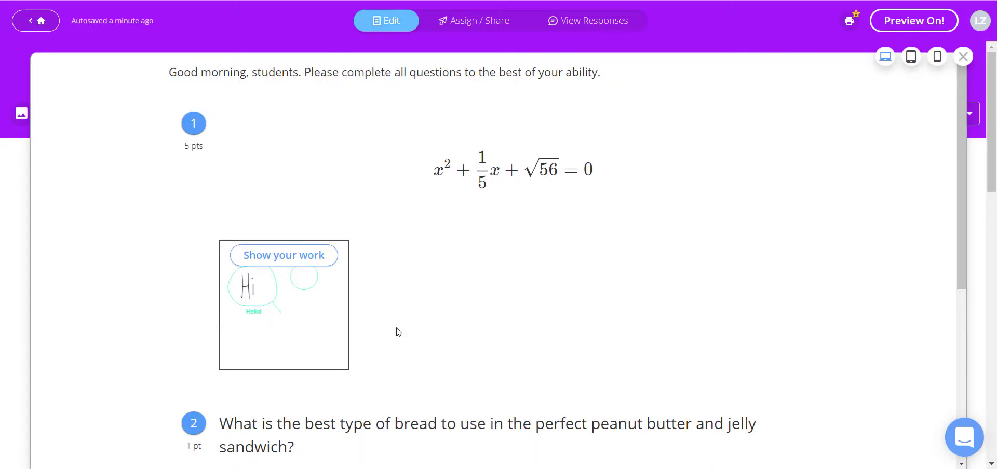
- Close the student preview and look through the available assignment types without choosing one
{"action": "scroll", "coordinate": [463, 334], "scroll_direction": "down", "scroll_amount": 3}
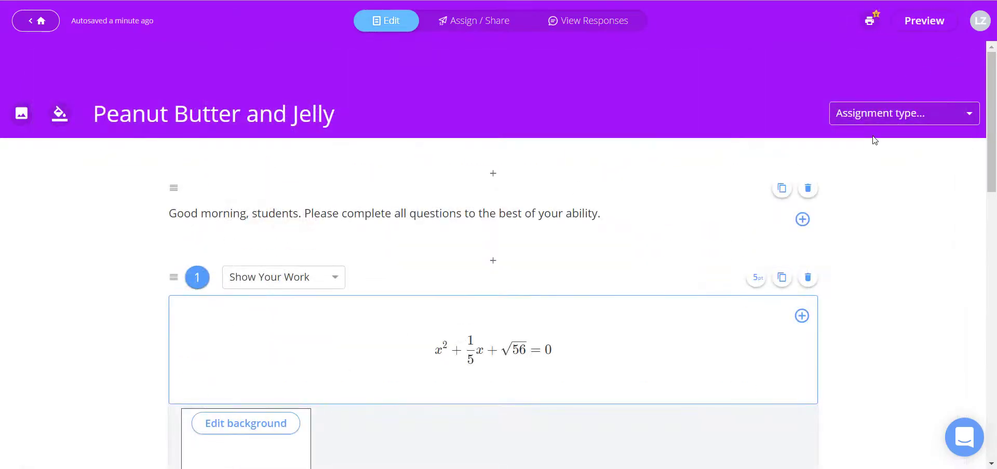
{"action": "left_click", "coordinate": [879, 117]}
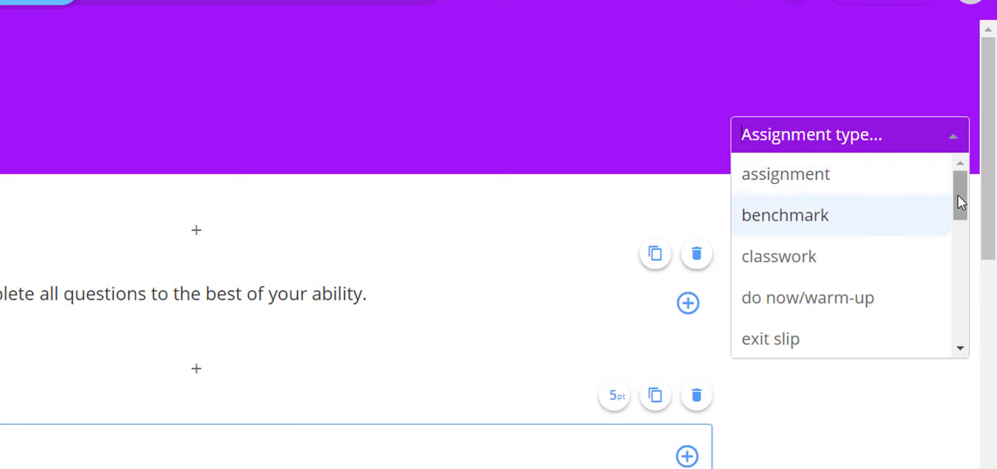
{"action": "left_click_drag", "start_coordinate": [958, 195], "coordinate": [956, 324]}
{"action": "left_click_drag", "start_coordinate": [961, 295], "coordinate": [956, 176]}
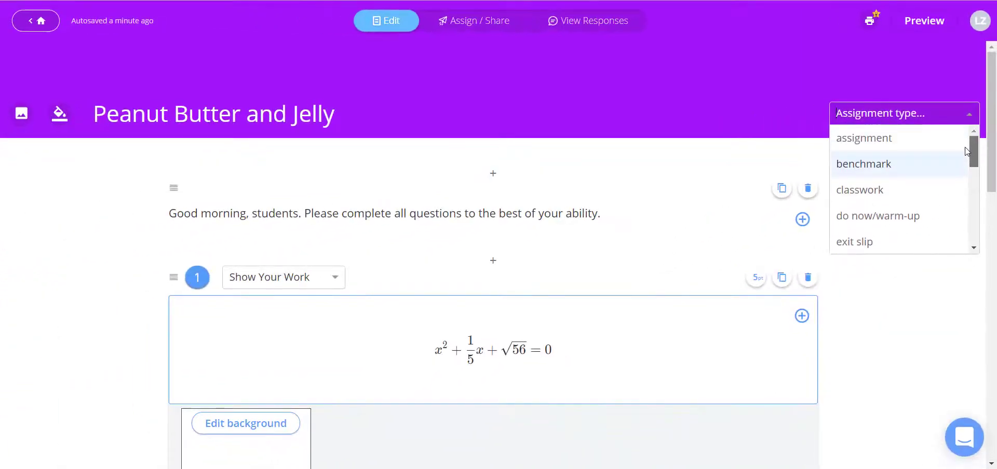
{"action": "left_click", "coordinate": [257, 59]}
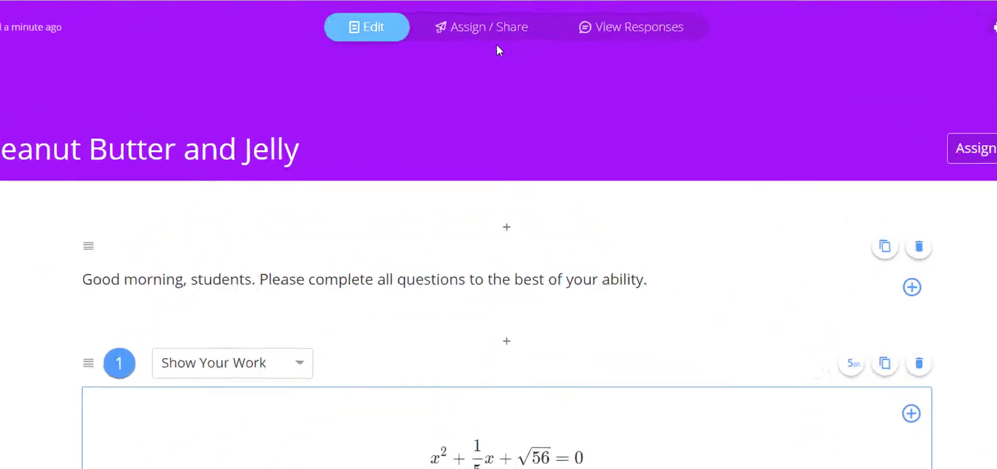
- Select Demo Class as the recipient, returning scores instantly and correct answers after student submits
{"action": "left_click", "coordinate": [494, 44]}
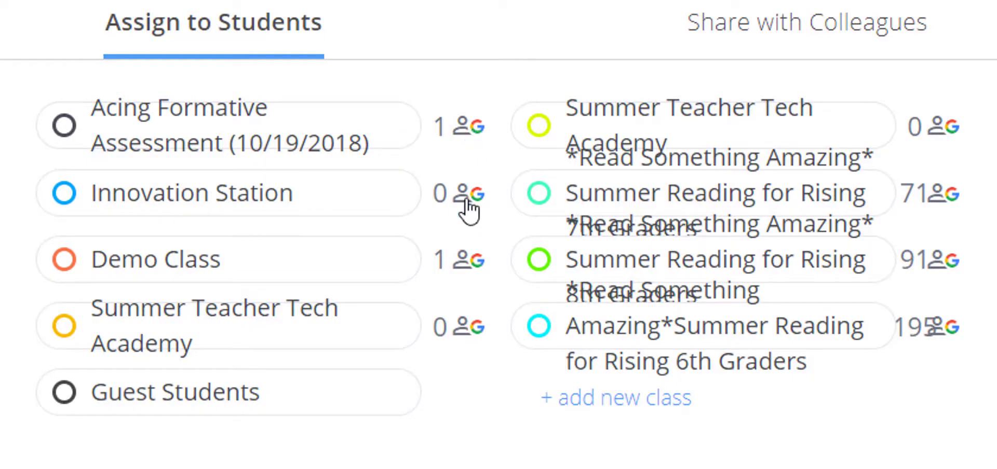
{"action": "left_click", "coordinate": [68, 263]}
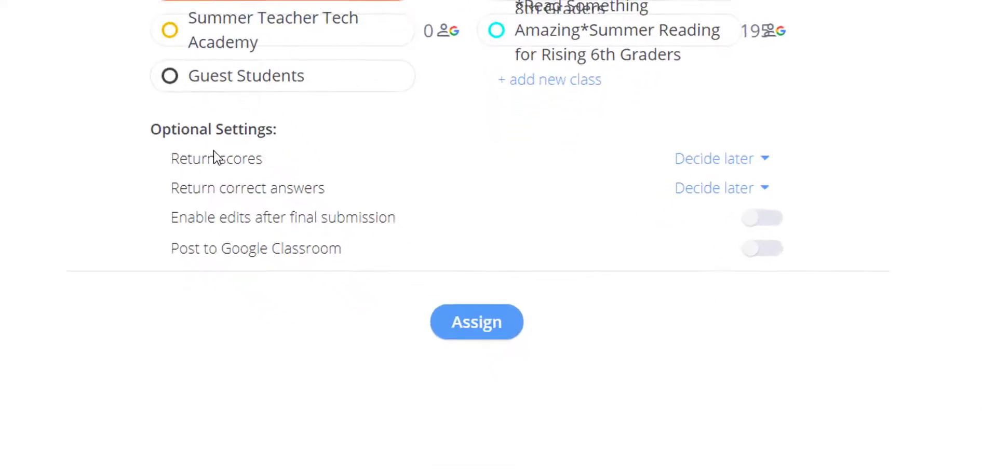
{"action": "left_click", "coordinate": [709, 158]}
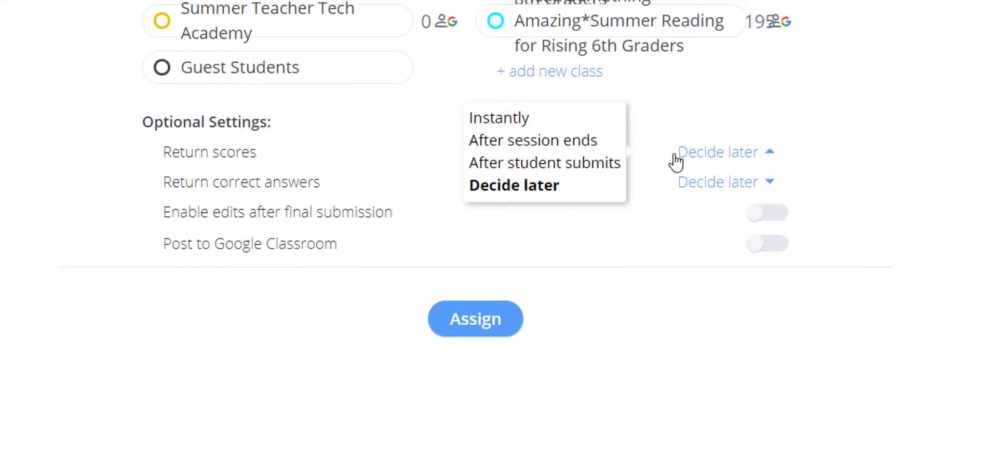
{"action": "left_click", "coordinate": [582, 130]}
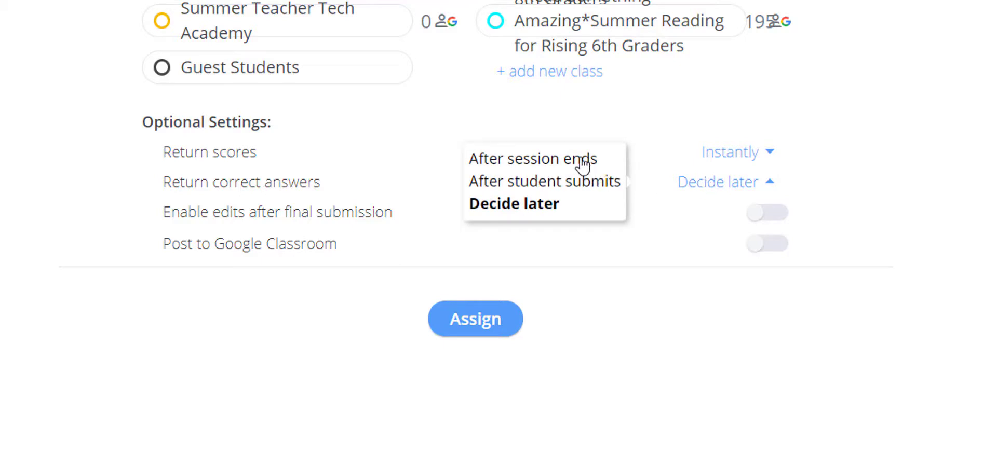
{"action": "left_click", "coordinate": [586, 183]}
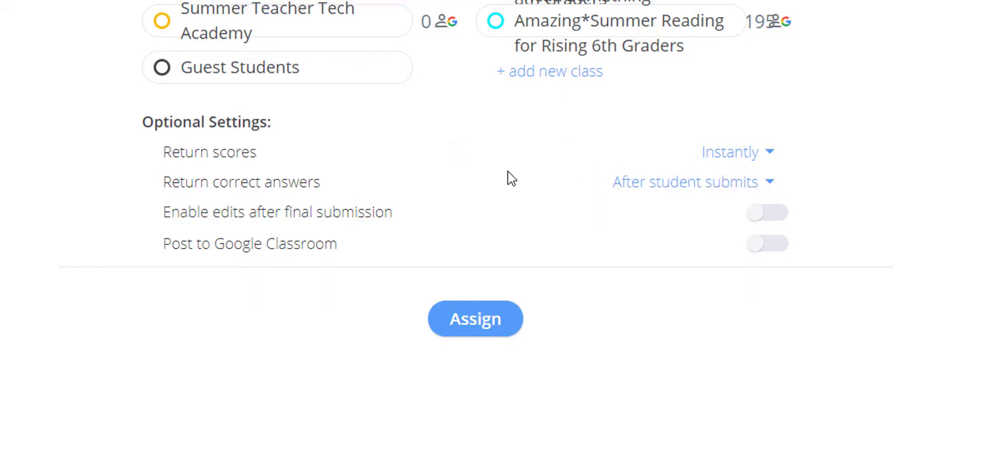
- Enable posting to Google Classroom and assign the formative, authorizing it with the teacher's school Google account
{"action": "left_click", "coordinate": [759, 245]}
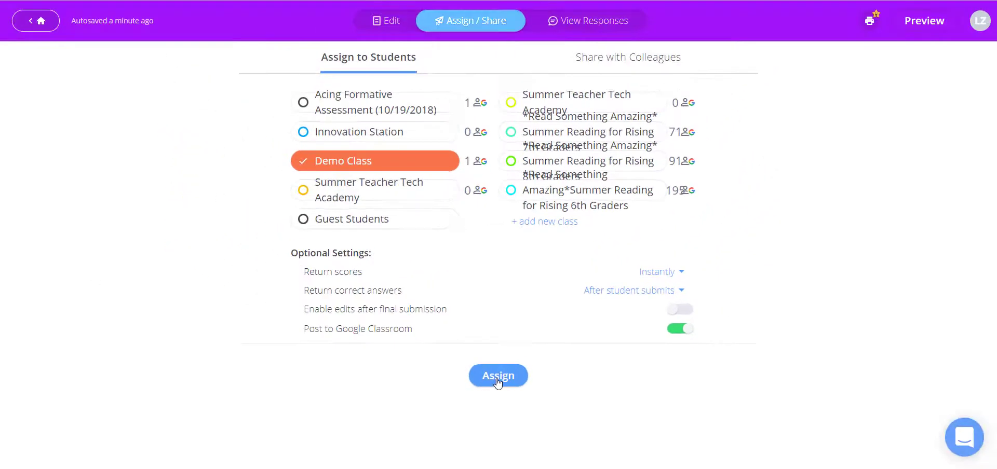
{"action": "left_click", "coordinate": [475, 319]}
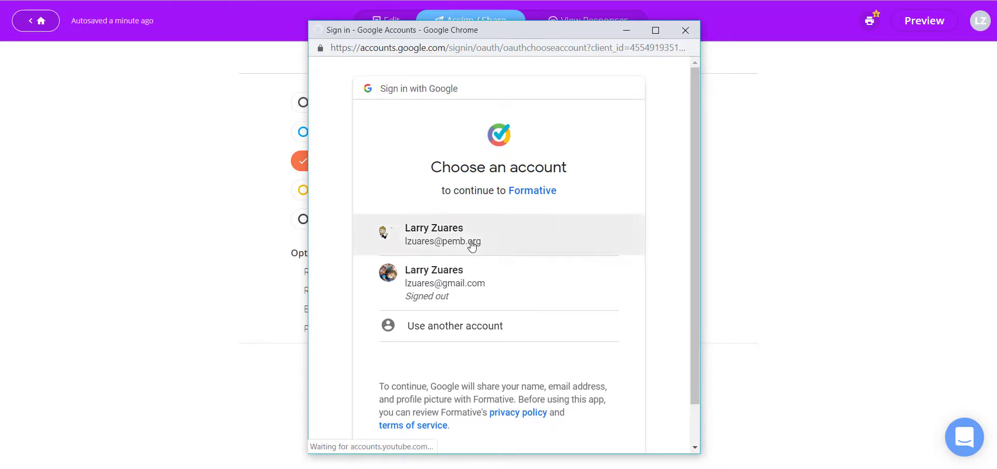
{"action": "left_click", "coordinate": [471, 245]}
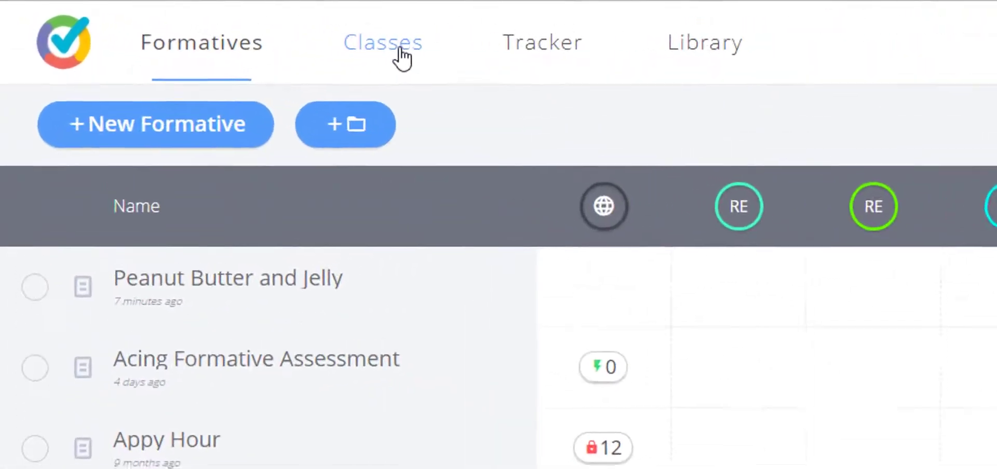
- Open the teacher's list of classes
{"action": "left_click", "coordinate": [263, 35]}
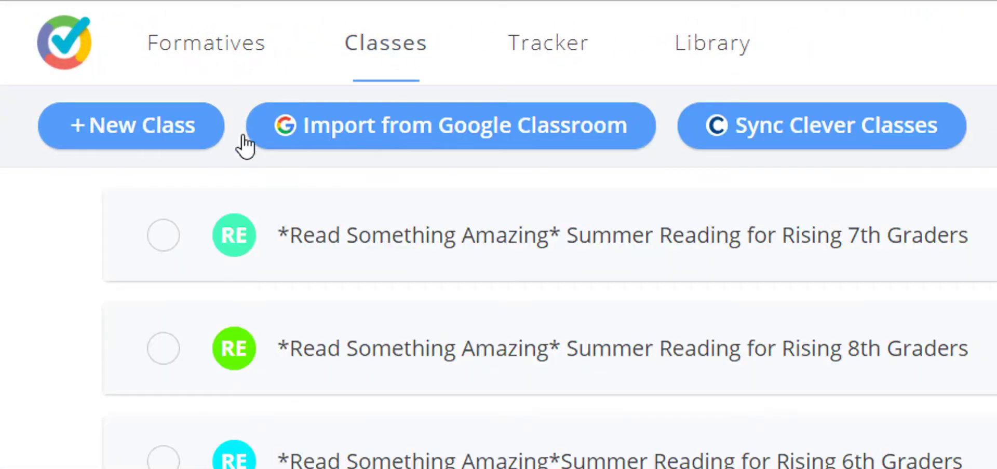
- Start importing classes from Google Classroom, choosing the teacher's school Google account for sign-in
{"action": "left_click", "coordinate": [341, 139]}
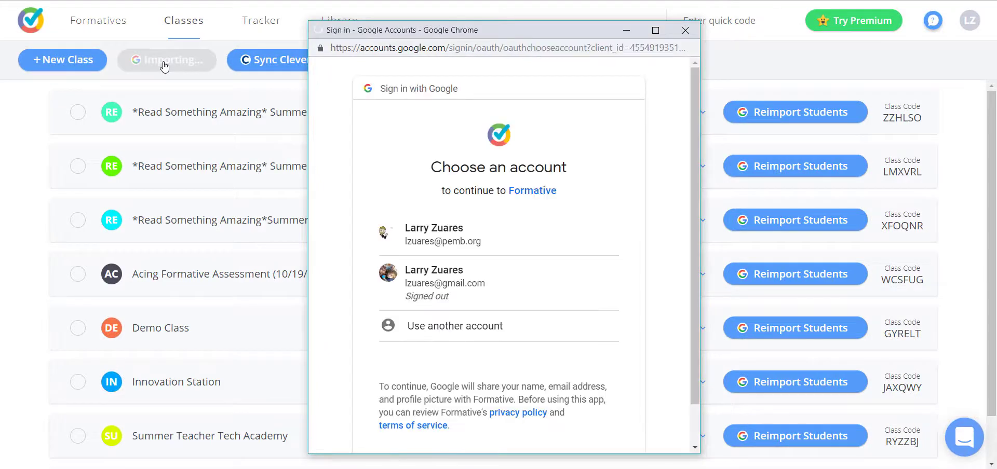
{"action": "left_click", "coordinate": [456, 234]}
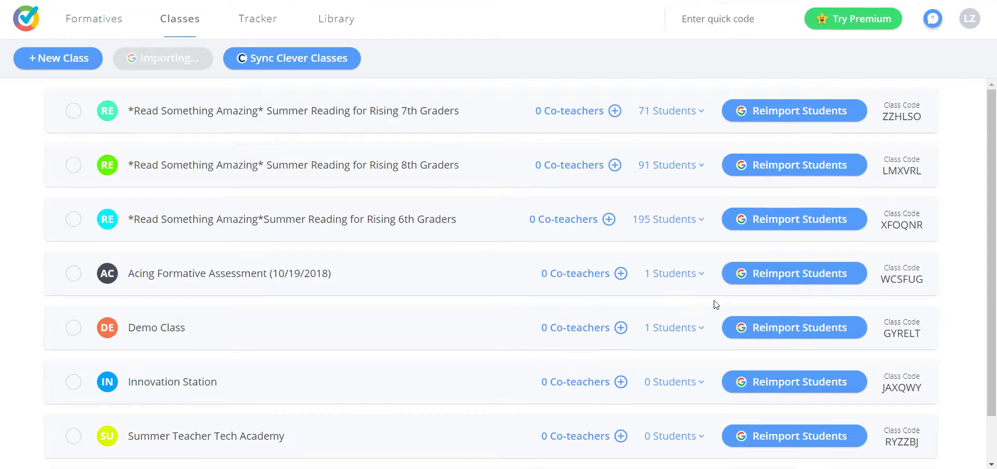
- Start and cancel a student reimport for the Acing Formative Assessment (10/19/2018) class, and view its student roster
{"action": "left_click", "coordinate": [767, 275]}
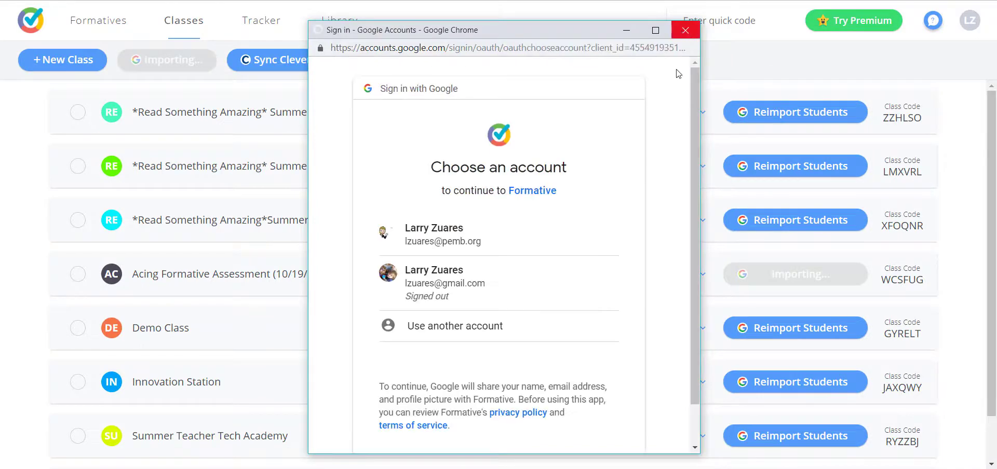
{"action": "left_click", "coordinate": [686, 31]}
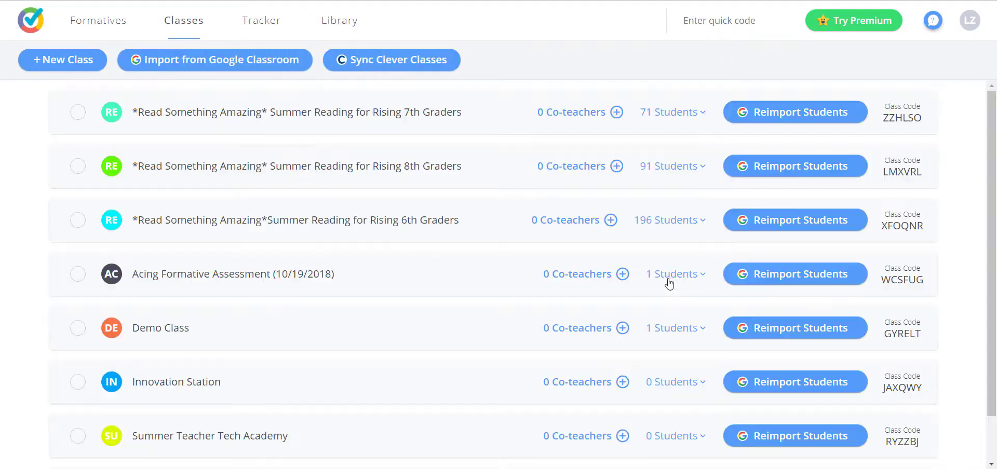
{"action": "left_click", "coordinate": [675, 275]}
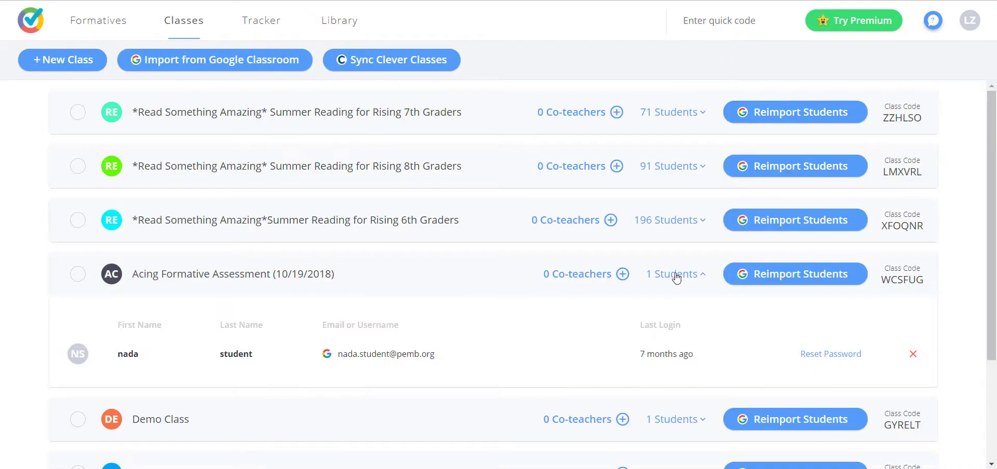
{"action": "left_click", "coordinate": [676, 275]}
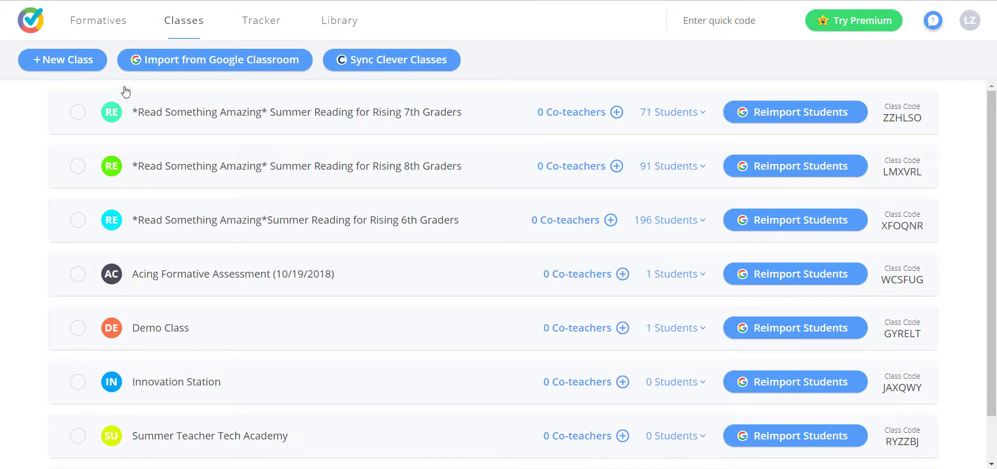
- Open the tracker and look through the classes available for filtering students without selecting one
{"action": "left_click", "coordinate": [262, 26]}
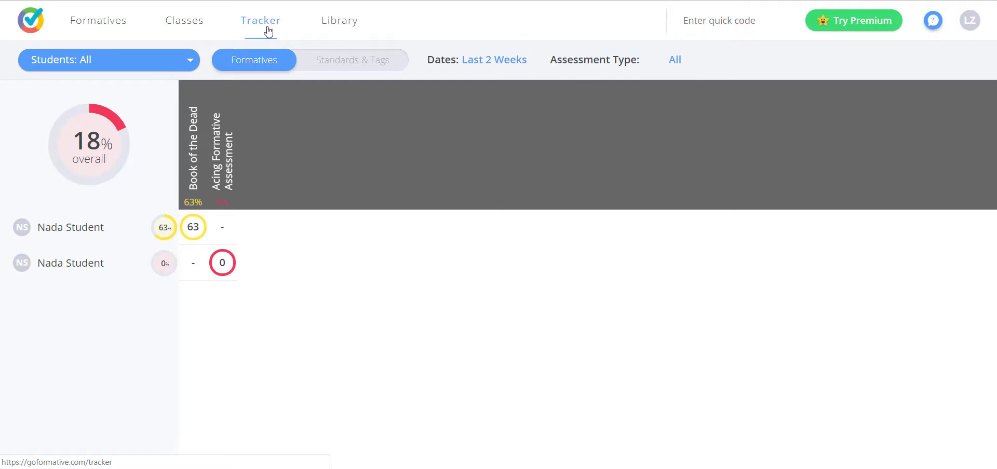
{"action": "left_click", "coordinate": [185, 64]}
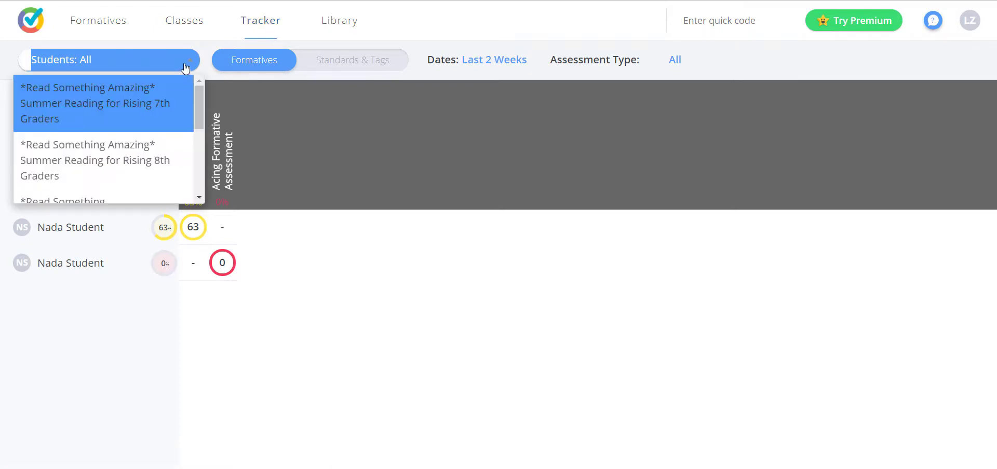
{"action": "left_click", "coordinate": [185, 64]}
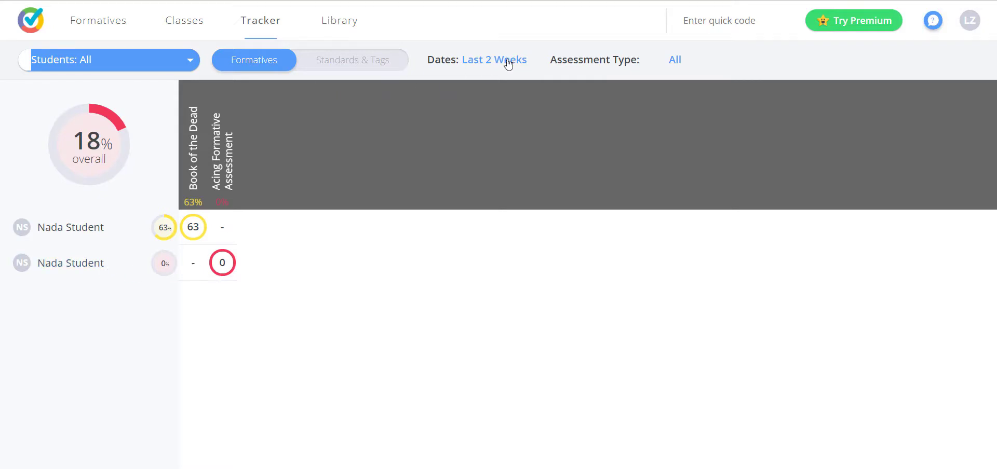
- Compare tracker results for Last Week and Today, restore the Last 2 Weeks range, and review the other date options
{"action": "left_click", "coordinate": [477, 63]}
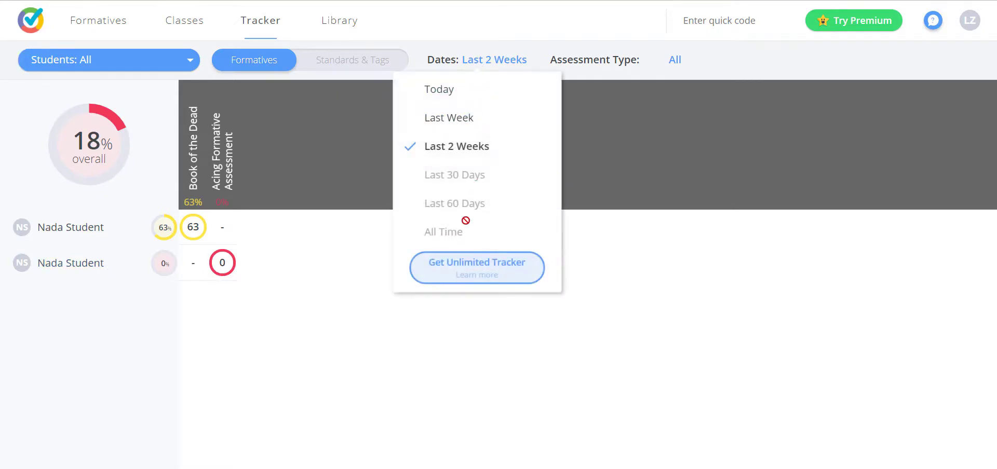
{"action": "left_click", "coordinate": [450, 123]}
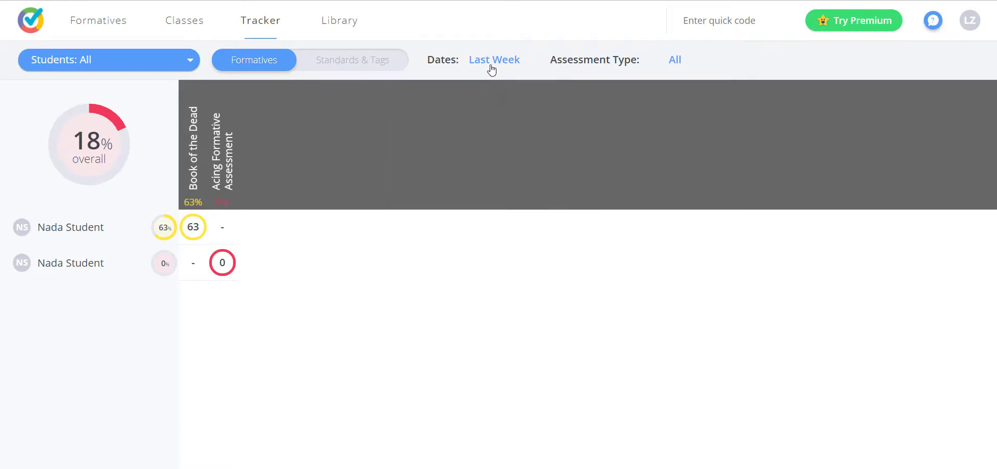
{"action": "left_click", "coordinate": [488, 63]}
{"action": "left_click", "coordinate": [479, 89]}
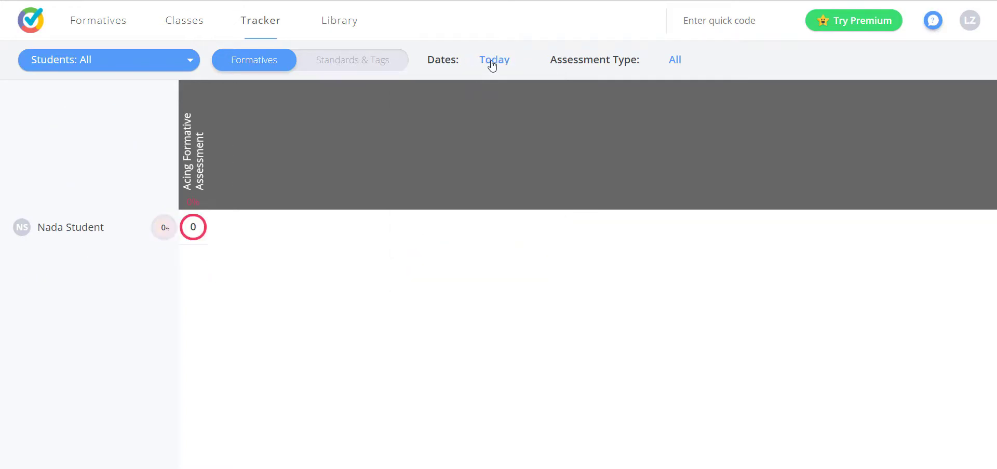
{"action": "left_click", "coordinate": [492, 63]}
{"action": "left_click", "coordinate": [481, 147]}
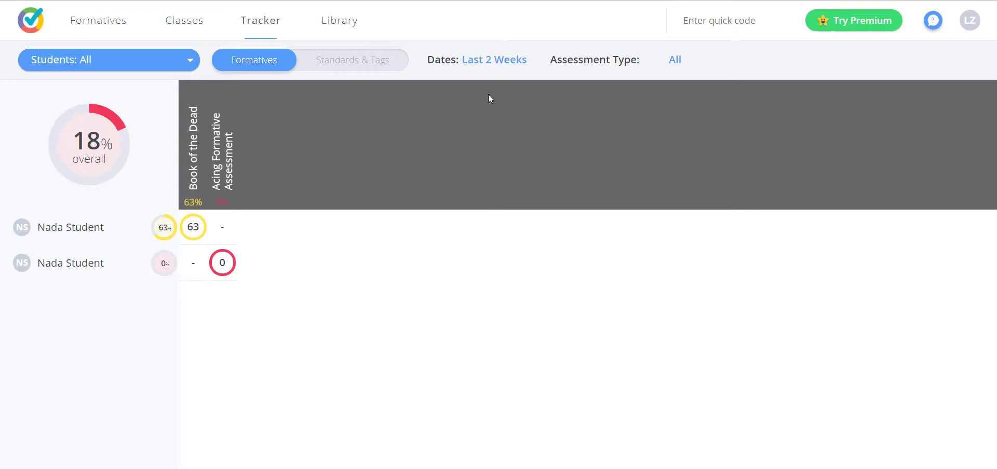
{"action": "left_click", "coordinate": [484, 63]}
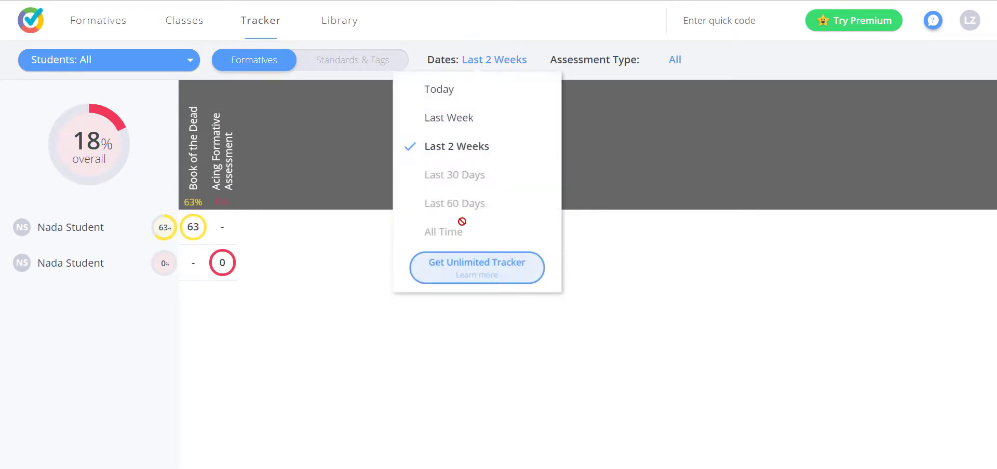
{"action": "left_click", "coordinate": [504, 61]}
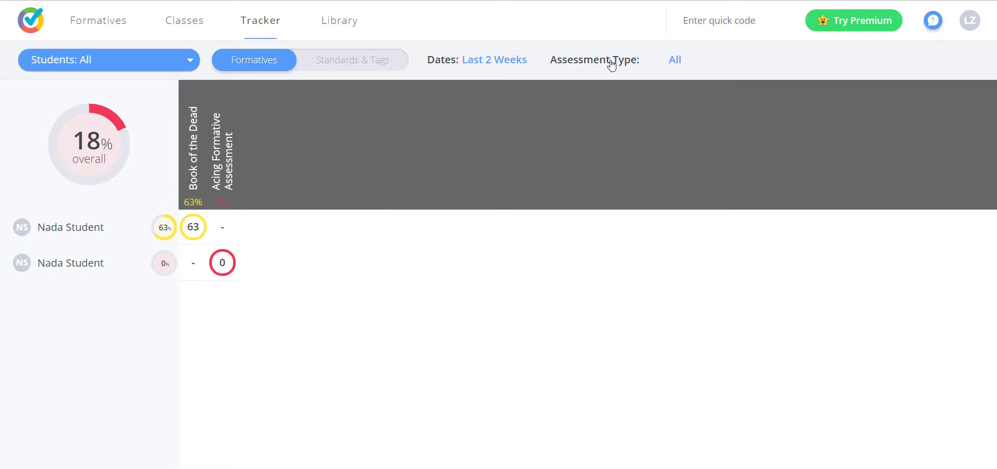
- Filter the tracker by the benchmark and classwork assessment types, and return the filter to All
{"action": "left_click", "coordinate": [653, 63]}
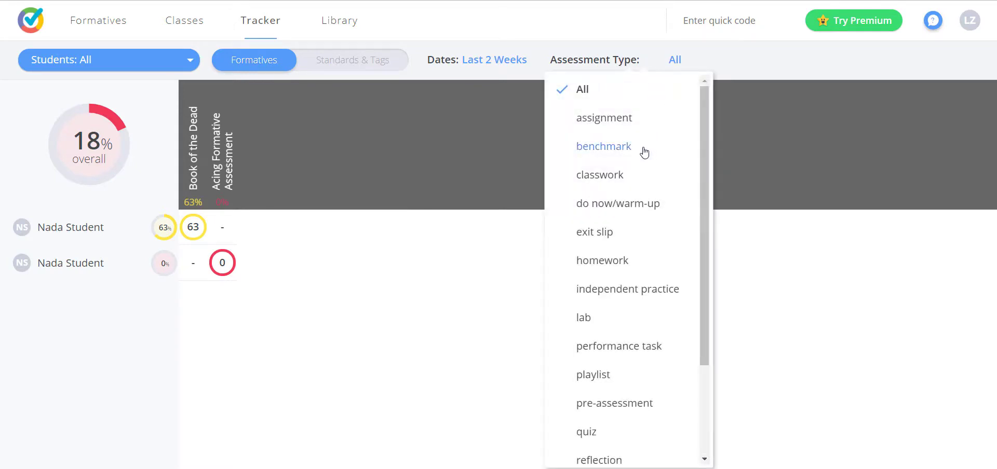
{"action": "left_click", "coordinate": [643, 150]}
{"action": "left_click", "coordinate": [663, 63]}
{"action": "left_click", "coordinate": [636, 169]}
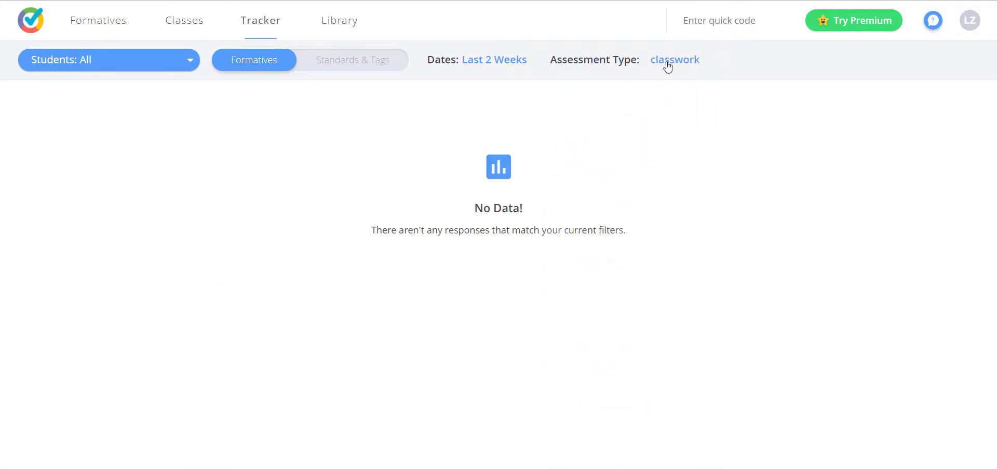
{"action": "left_click", "coordinate": [668, 63]}
{"action": "left_click", "coordinate": [634, 92]}
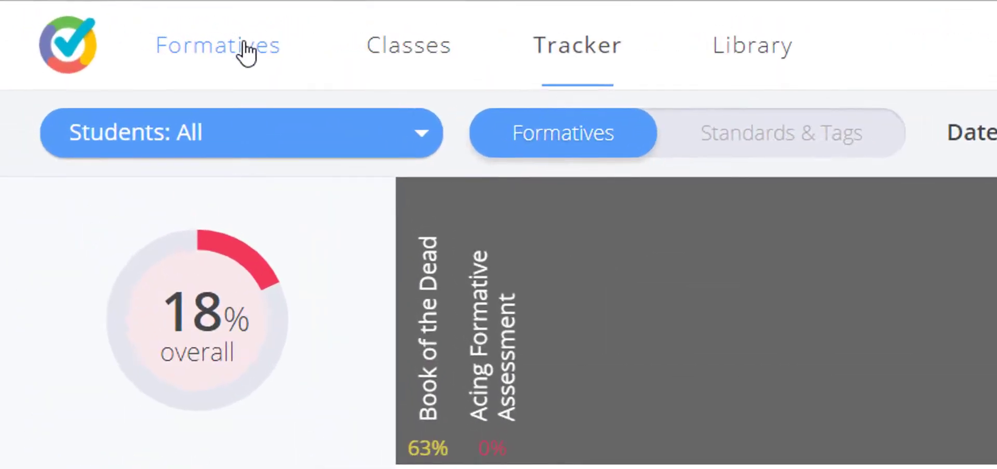
- Open the Acing Formative Assessment formative and display its student responses
{"action": "left_click", "coordinate": [244, 47]}
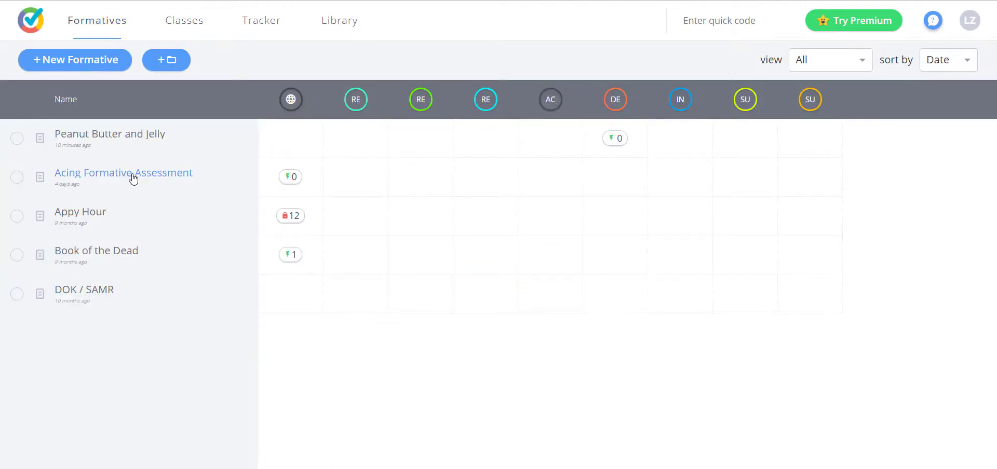
{"action": "left_click", "coordinate": [134, 177]}
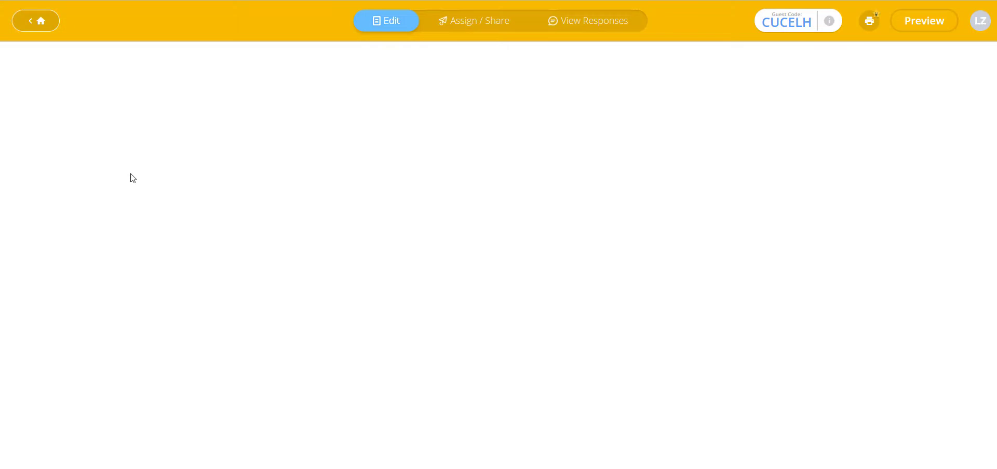
{"action": "left_click", "coordinate": [586, 24]}
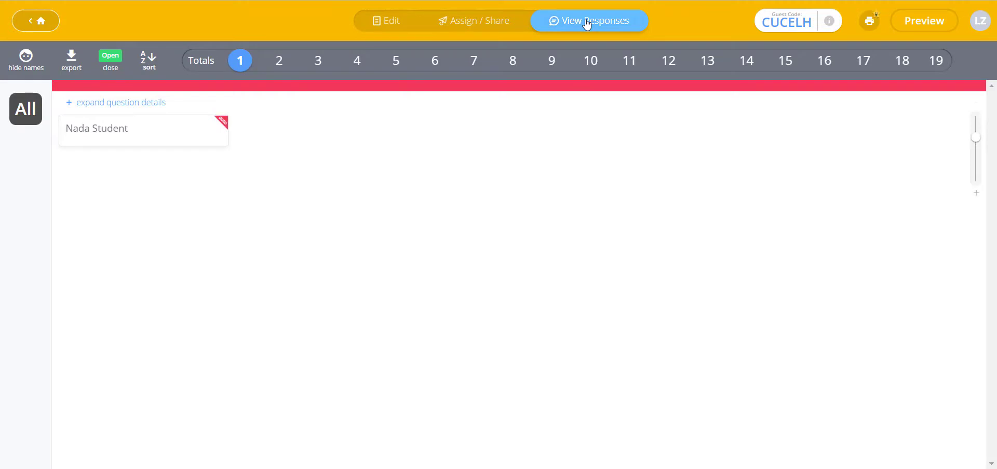
- Open the student's response details, go through questions 1 to 5, and close the details
{"action": "left_click", "coordinate": [129, 132]}
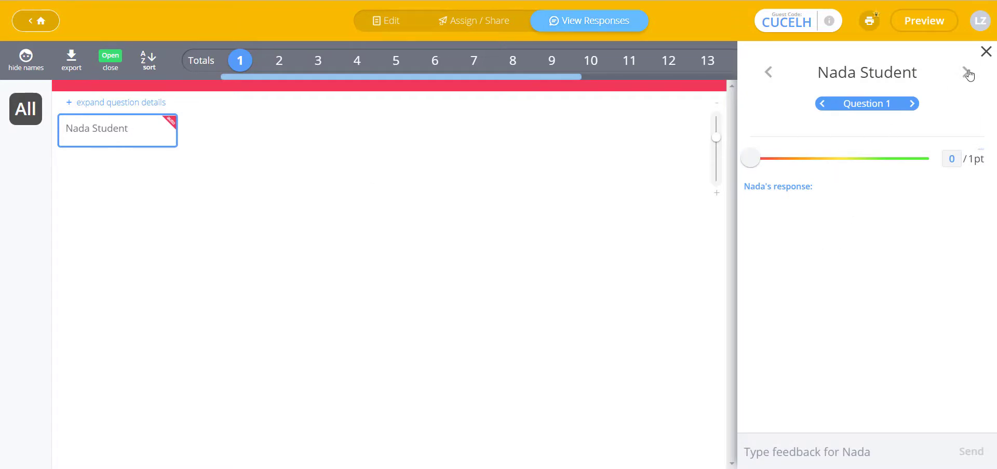
{"action": "left_click", "coordinate": [911, 106]}
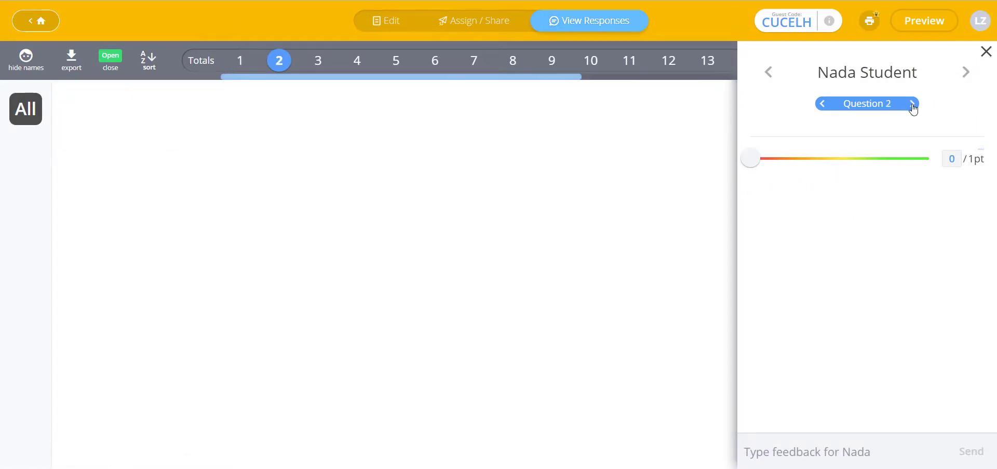
{"action": "left_click", "coordinate": [912, 105]}
{"action": "left_click", "coordinate": [912, 104]}
{"action": "left_click", "coordinate": [912, 104]}
{"action": "left_click", "coordinate": [986, 51]}
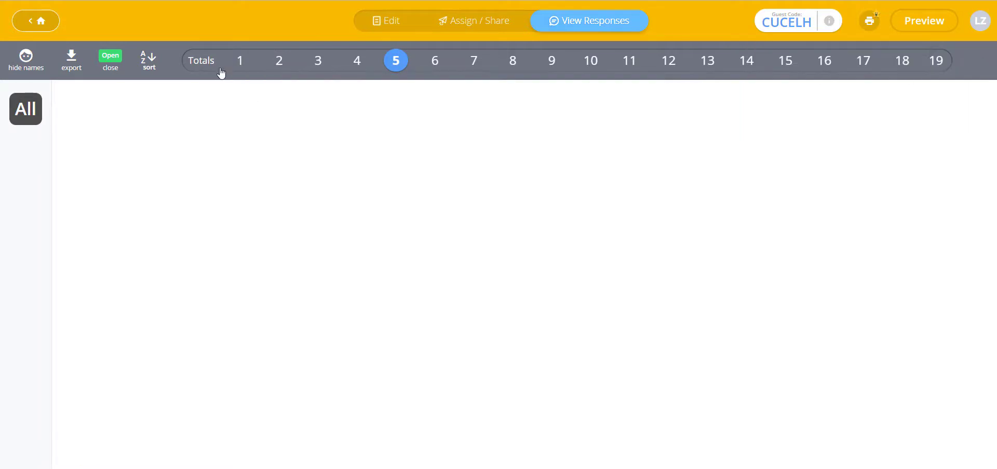
- Hide student names in the response totals and view the result export options without exporting
{"action": "left_click", "coordinate": [207, 61]}
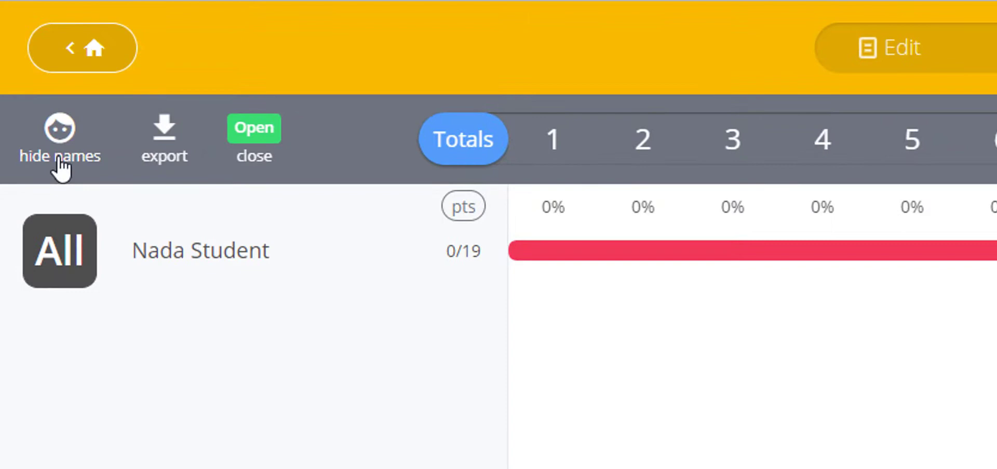
{"action": "left_click", "coordinate": [60, 158]}
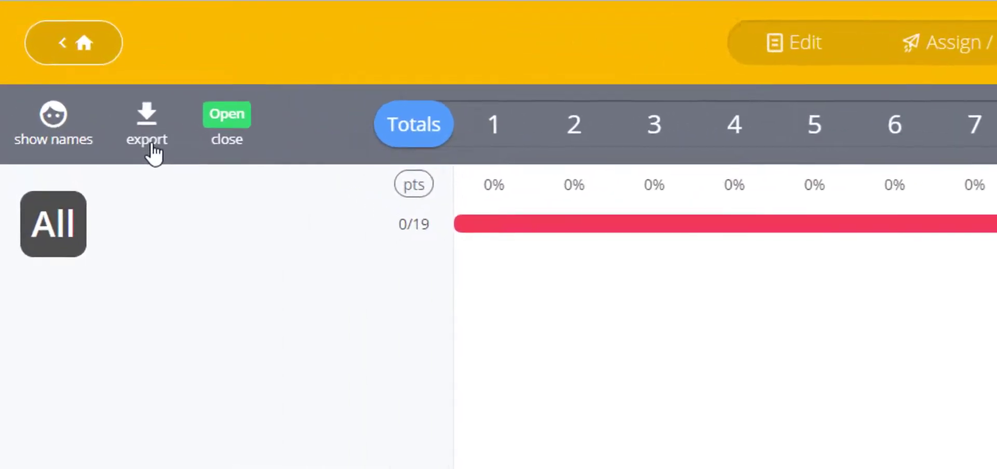
{"action": "left_click", "coordinate": [73, 67]}
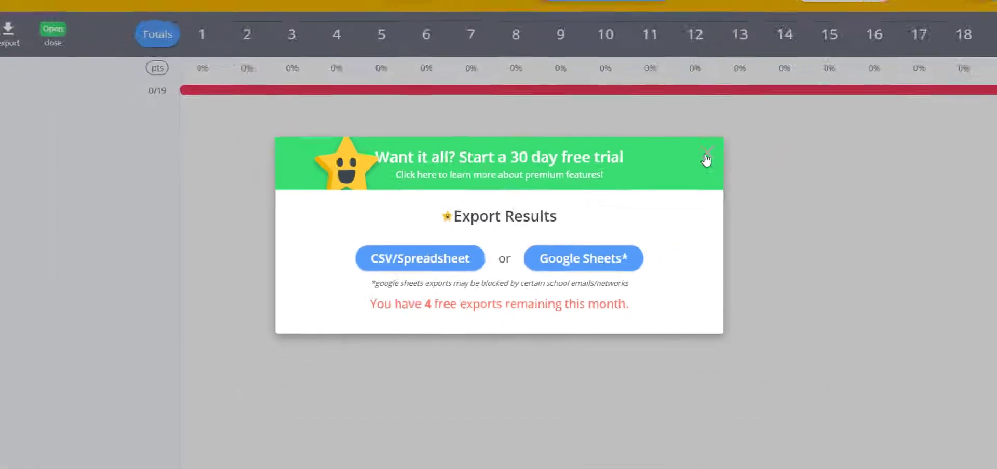
{"action": "left_click", "coordinate": [876, 89]}
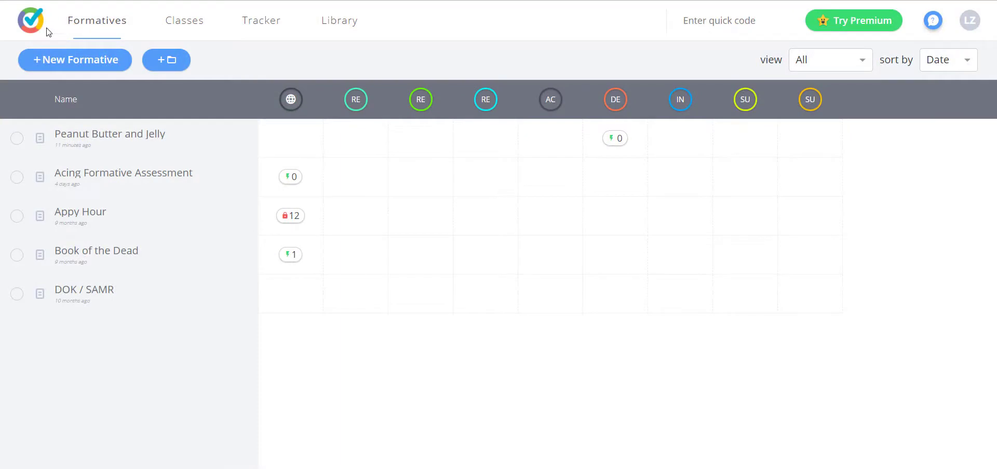
- Create a new formative, add an Enhance a PDF/Doc block without uploading a file, and return to the formatives list
{"action": "left_click", "coordinate": [79, 67]}
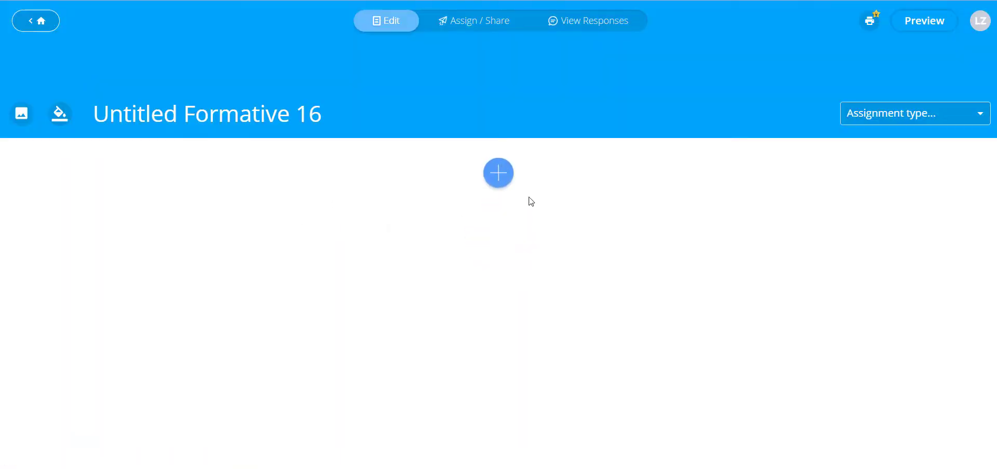
{"action": "left_click", "coordinate": [498, 173]}
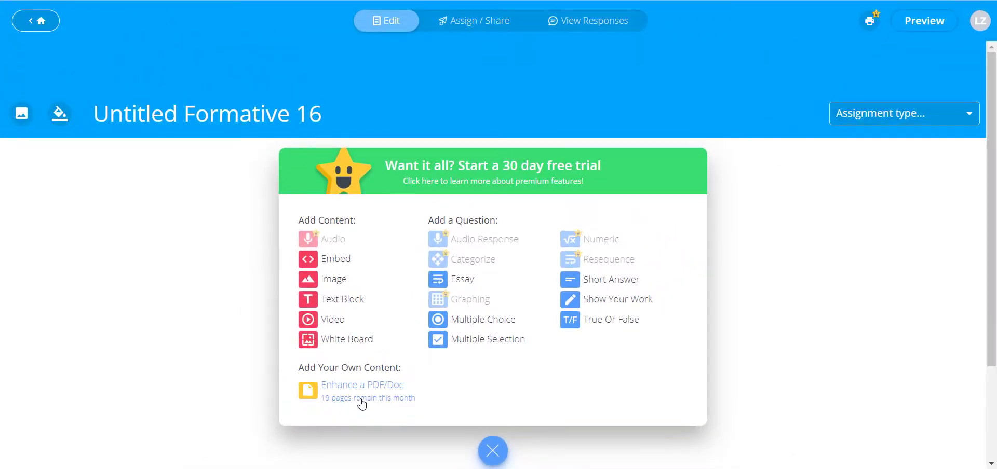
{"action": "left_click", "coordinate": [361, 404]}
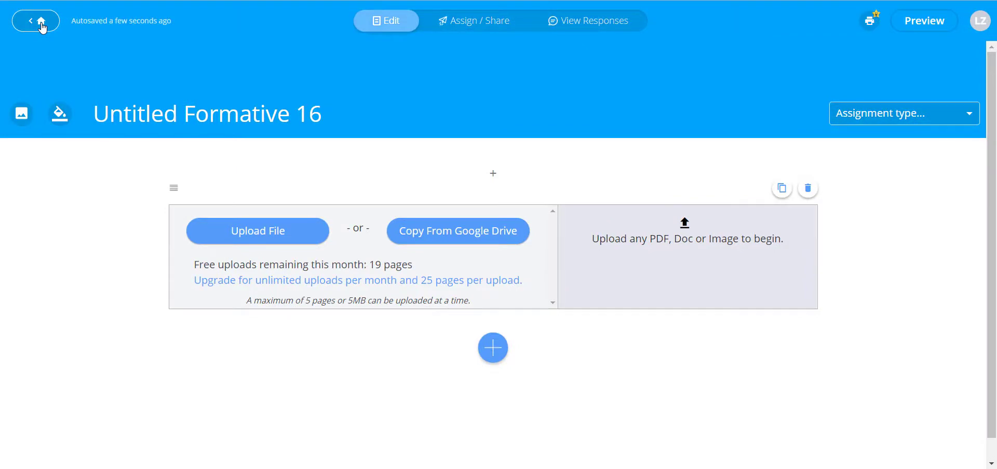
{"action": "left_click", "coordinate": [42, 24]}
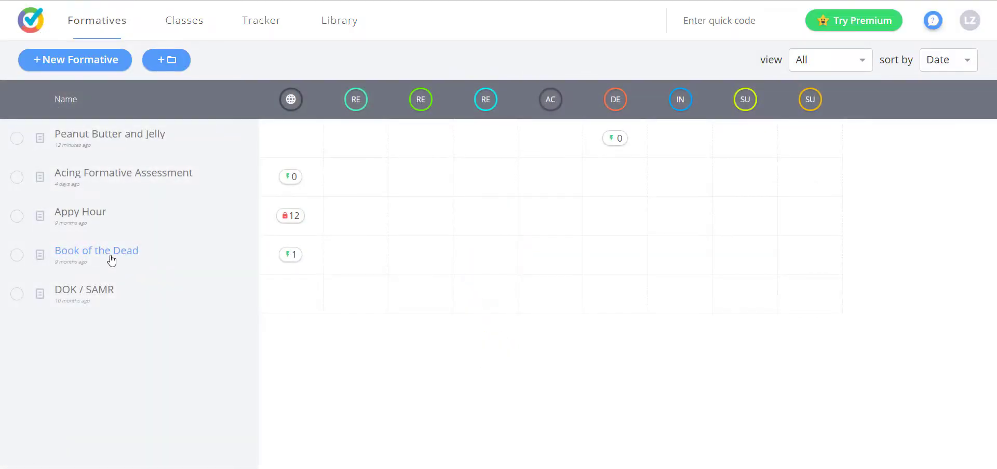
- Open the Book of the Dead formative and examine the numbered questions on its worksheet and the accepted answers for questions 1 and 2
{"action": "left_click", "coordinate": [110, 259]}
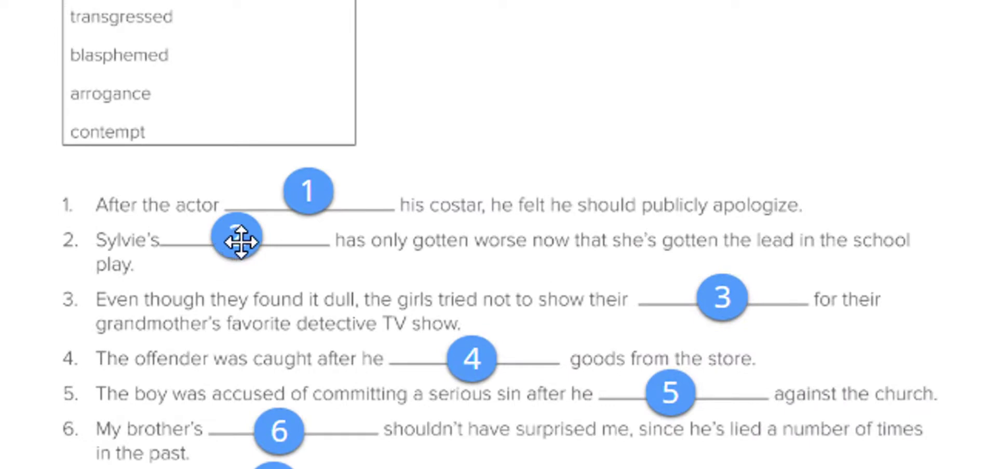
{"action": "scroll", "coordinate": [240, 242], "scroll_direction": "down", "scroll_amount": 3}
{"action": "scroll", "coordinate": [529, 269], "scroll_direction": "up", "scroll_amount": 3}
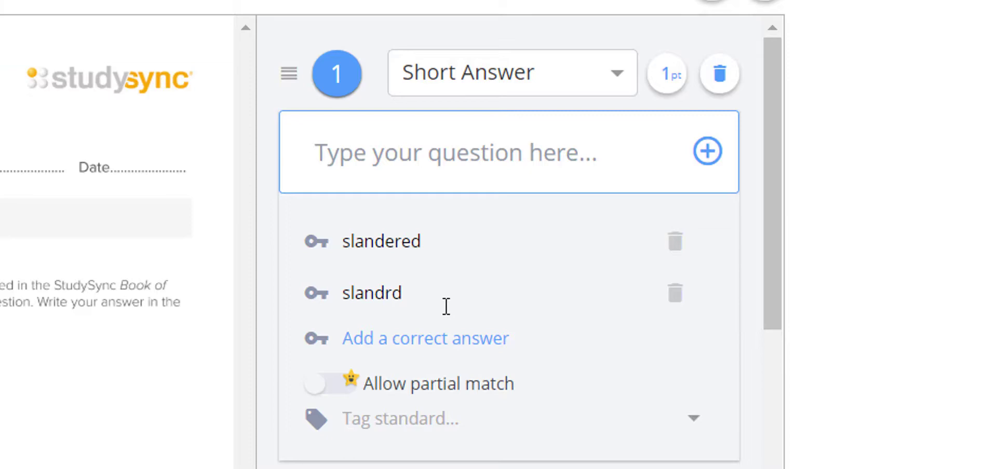
{"action": "scroll", "coordinate": [446, 297], "scroll_direction": "down", "scroll_amount": 8}
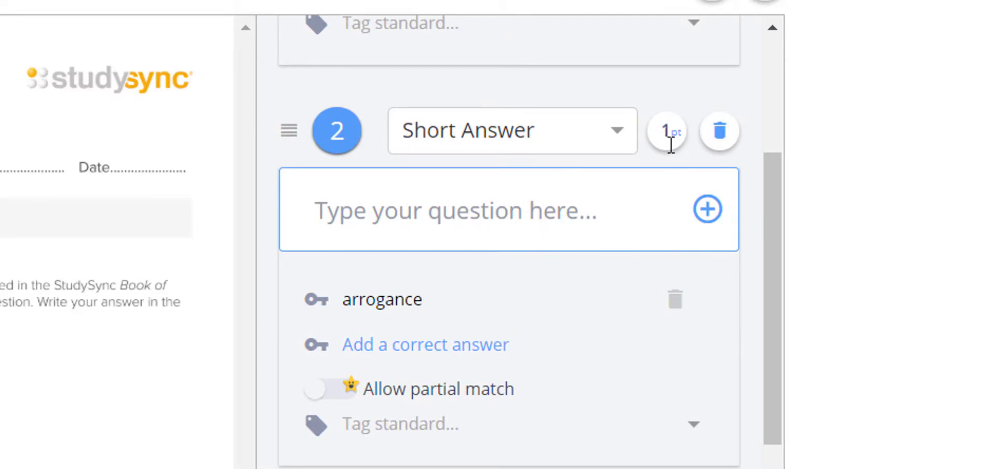
- Examine the accepted answers for the remaining worksheet questions, comparing them with the numbered blanks on the Vocabulary Review page
{"action": "scroll", "coordinate": [568, 286], "scroll_direction": "down", "scroll_amount": 3}
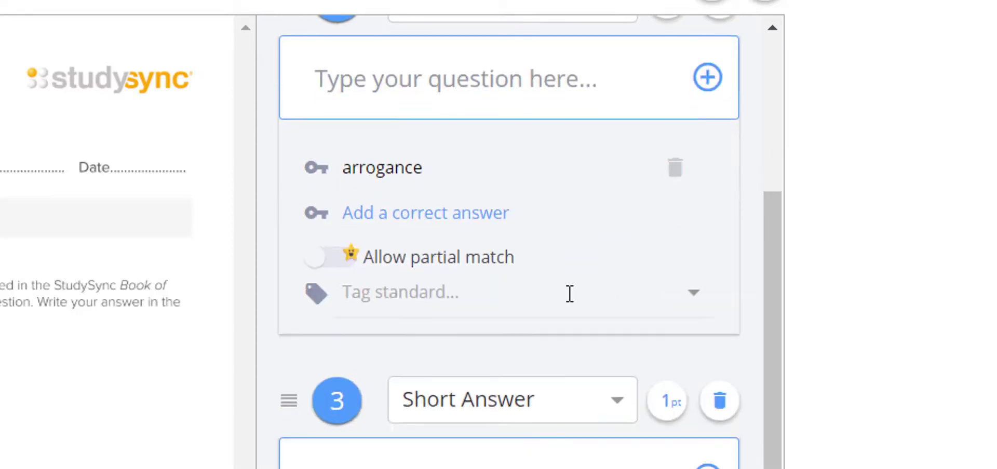
{"action": "scroll", "coordinate": [574, 298], "scroll_direction": "down", "scroll_amount": 12}
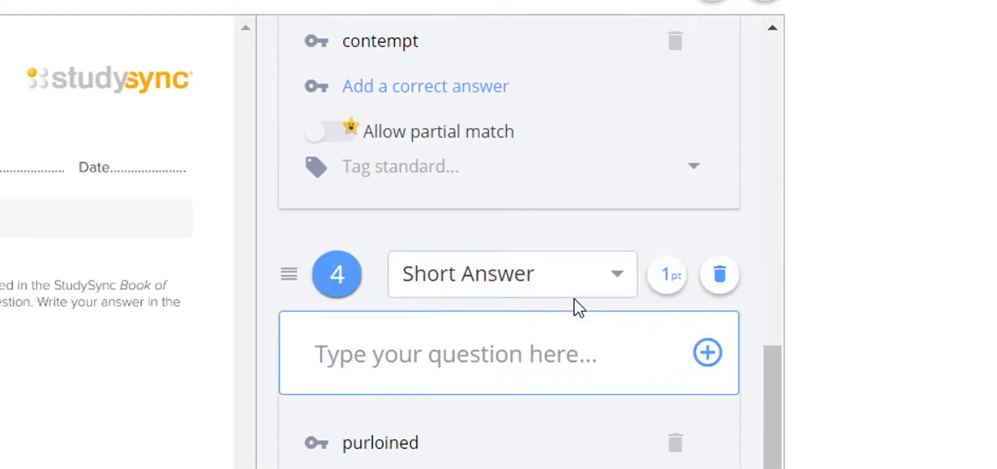
{"action": "scroll", "coordinate": [40, 336], "scroll_direction": "down", "scroll_amount": 5}
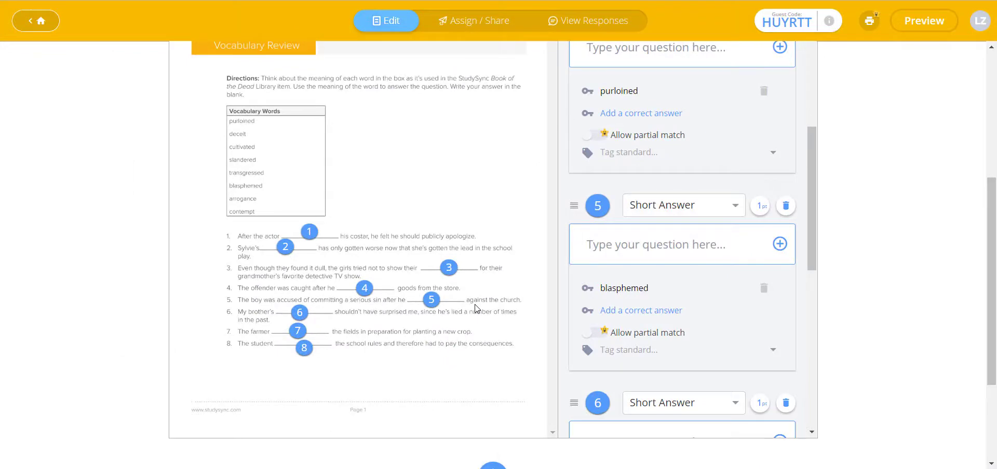
{"action": "scroll", "coordinate": [627, 294], "scroll_direction": "up", "scroll_amount": 8}
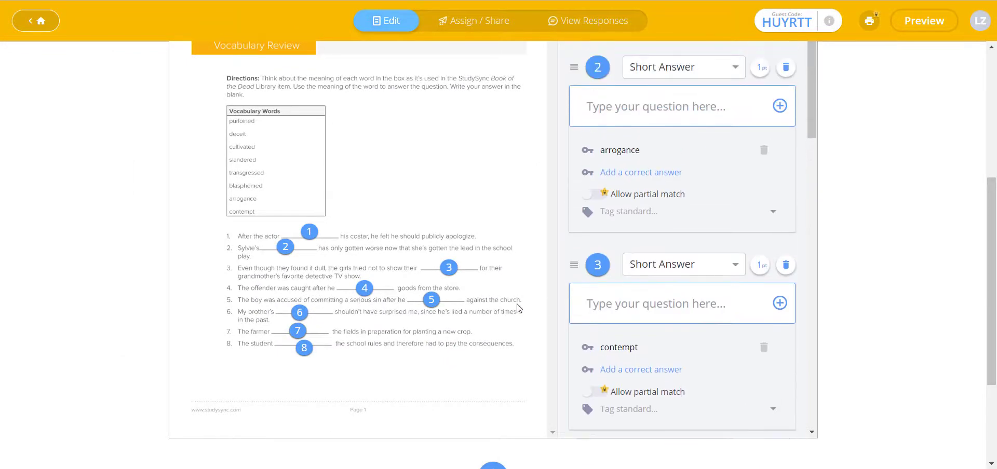
{"action": "scroll", "coordinate": [518, 308], "scroll_direction": "up", "scroll_amount": 3}
{"action": "scroll", "coordinate": [517, 308], "scroll_direction": "up", "scroll_amount": 2}
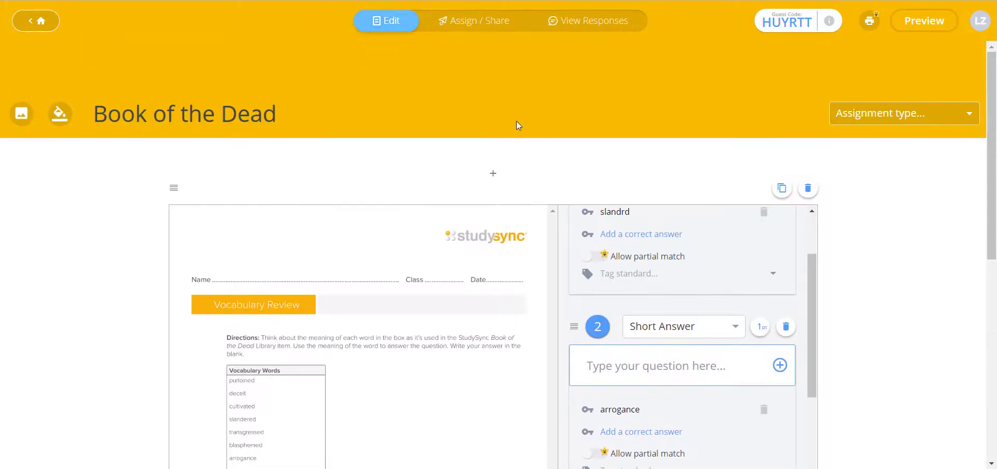
- View the Book of the Dead responses for question 1 and the totals, and return to the formatives list
{"action": "left_click", "coordinate": [584, 26]}
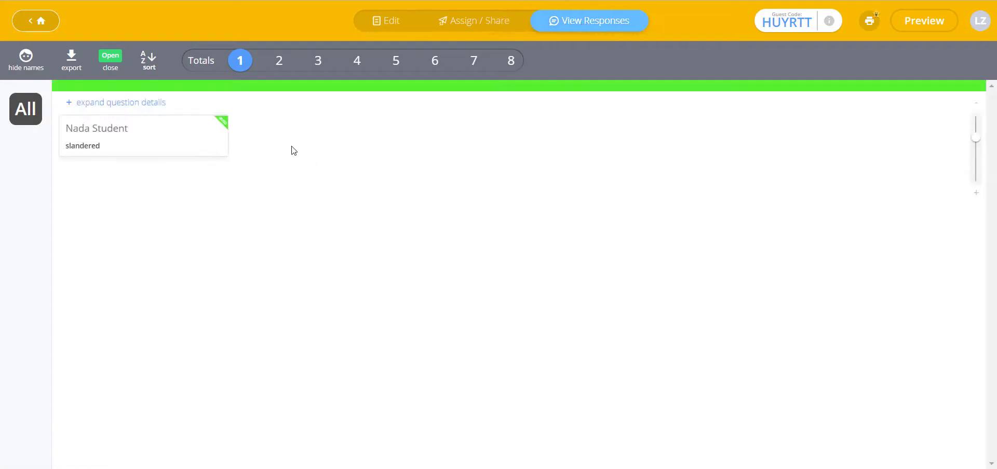
{"action": "left_click", "coordinate": [211, 62]}
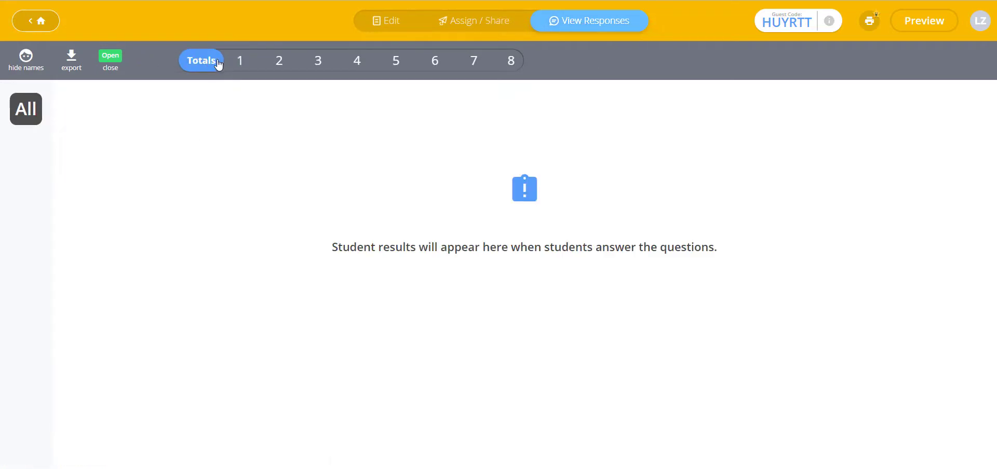
{"action": "left_click", "coordinate": [239, 61]}
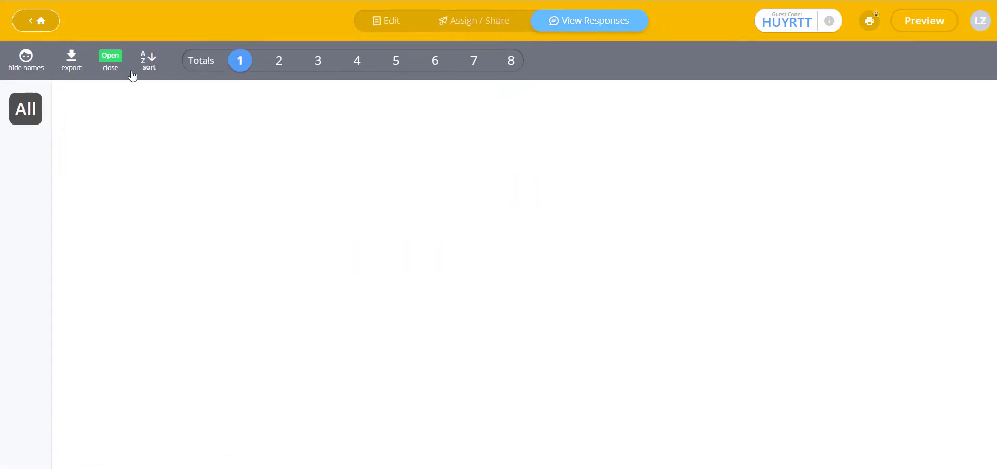
{"action": "left_click", "coordinate": [205, 65]}
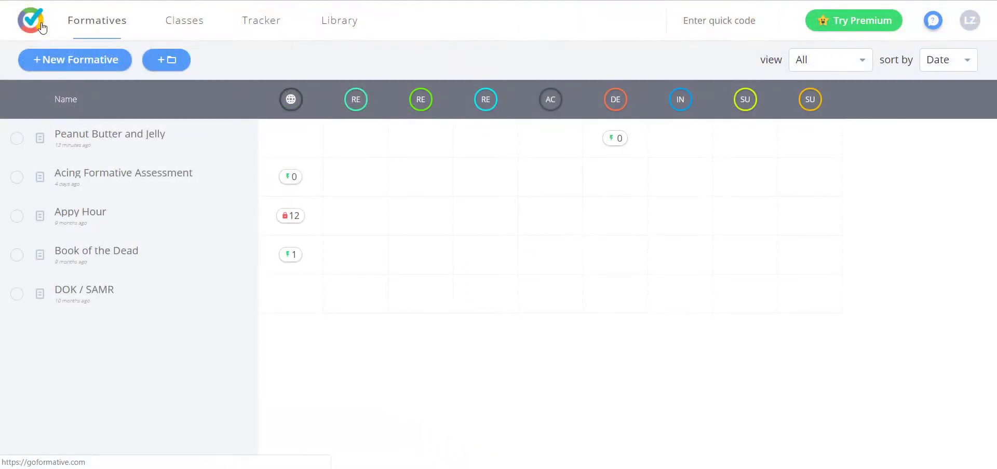
- Open the formative library and filter it to grades 9 - 12 and the Math subject
{"action": "left_click", "coordinate": [345, 24]}
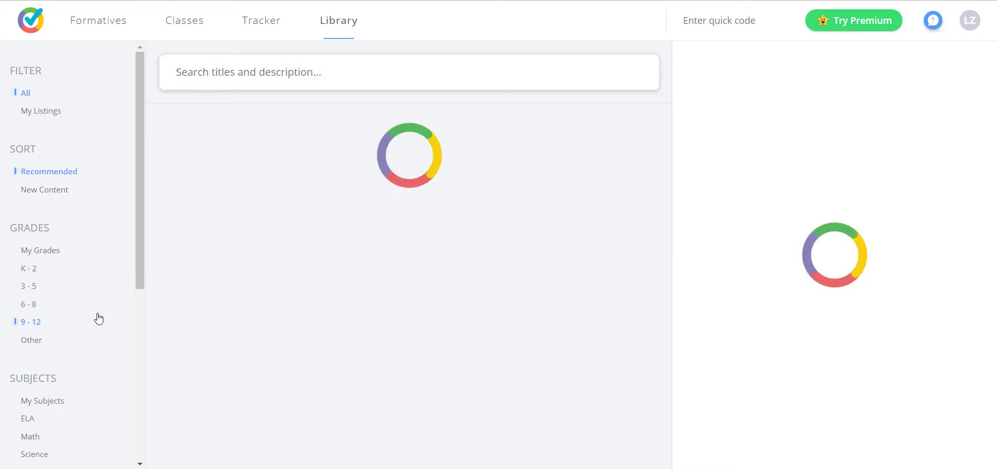
{"action": "scroll", "coordinate": [98, 318], "scroll_direction": "down", "scroll_amount": 1}
{"action": "scroll", "coordinate": [98, 322], "scroll_direction": "down", "scroll_amount": 1}
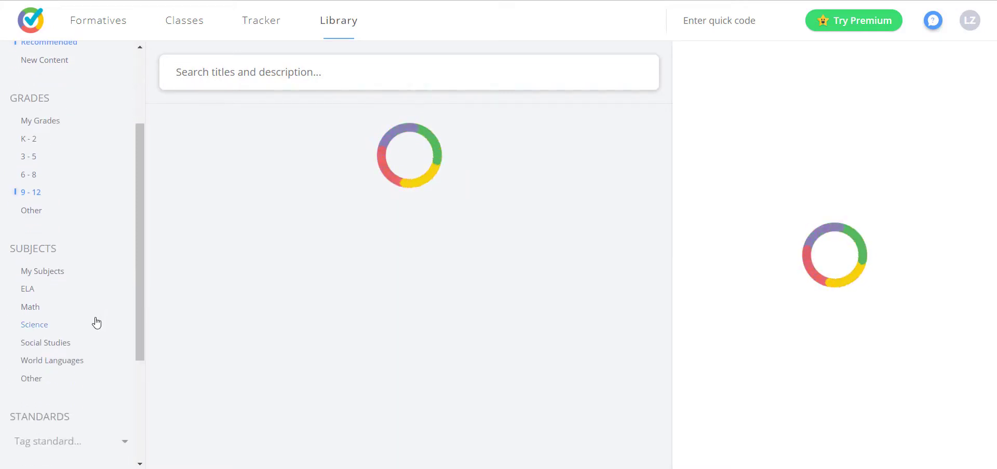
{"action": "left_click", "coordinate": [38, 308]}
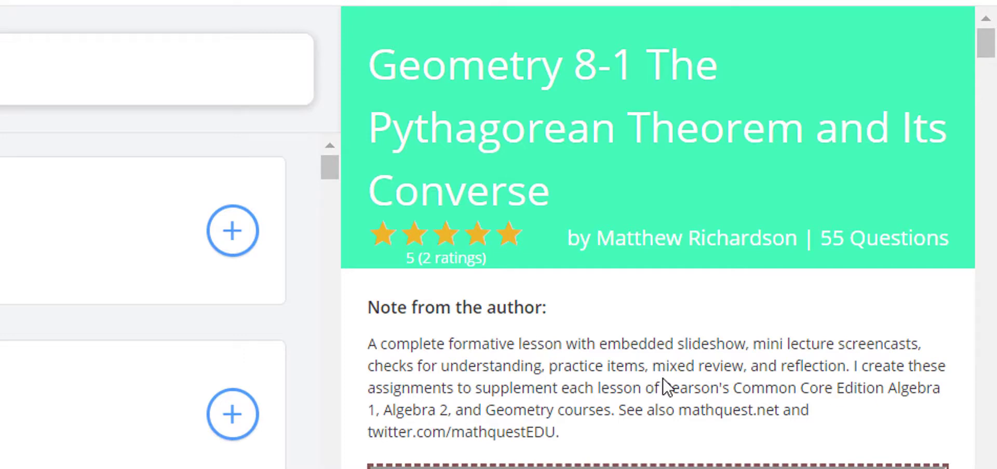
- Read the author's note and page through the embedded slideshow in the Geometry 8-1 Pythagorean Theorem lesson preview
{"action": "scroll", "coordinate": [672, 363], "scroll_direction": "down", "scroll_amount": 5}
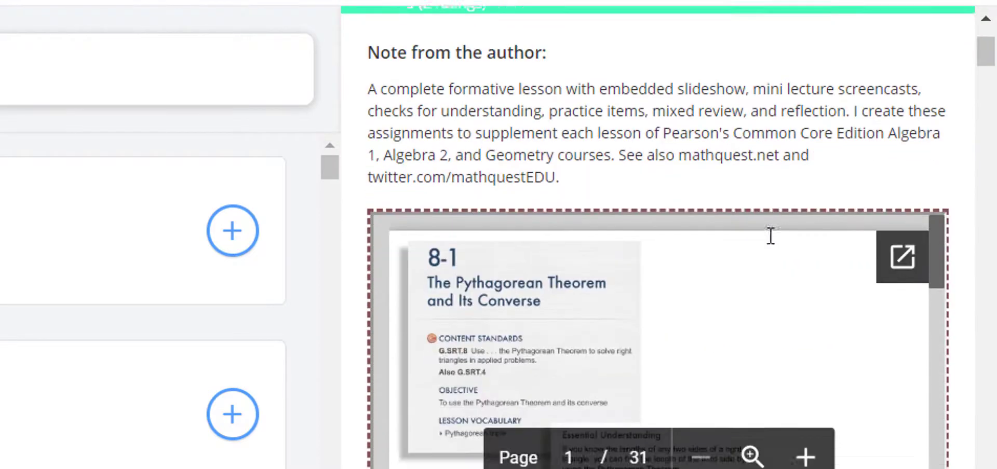
{"action": "scroll", "coordinate": [579, 336], "scroll_direction": "down", "scroll_amount": 10}
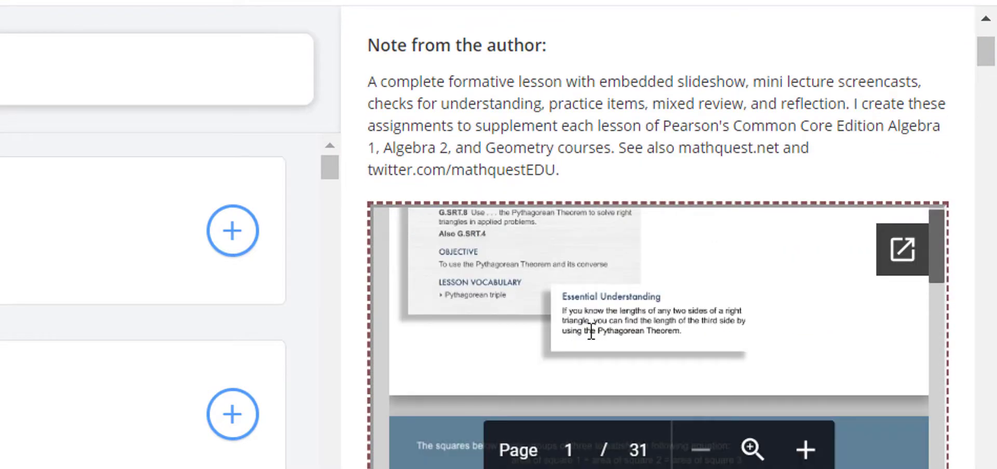
{"action": "scroll", "coordinate": [617, 329], "scroll_direction": "down", "scroll_amount": 10}
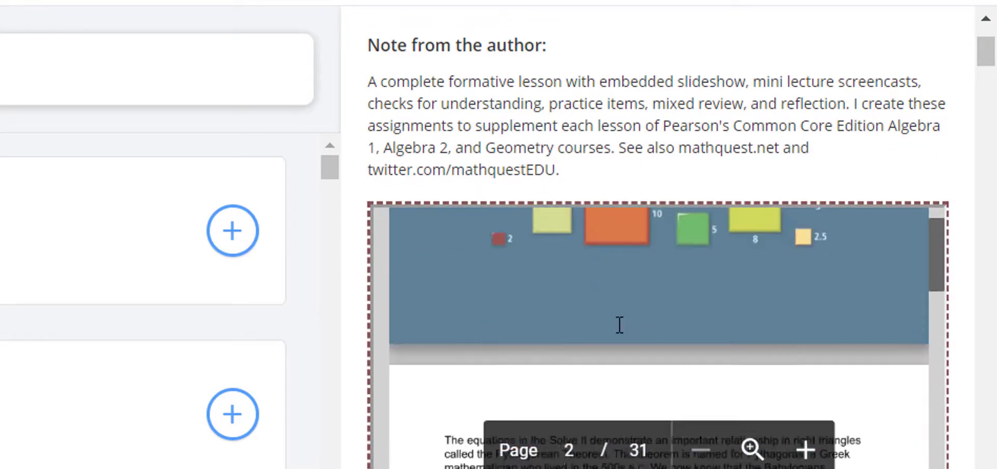
{"action": "scroll", "coordinate": [617, 328], "scroll_direction": "down", "scroll_amount": 10}
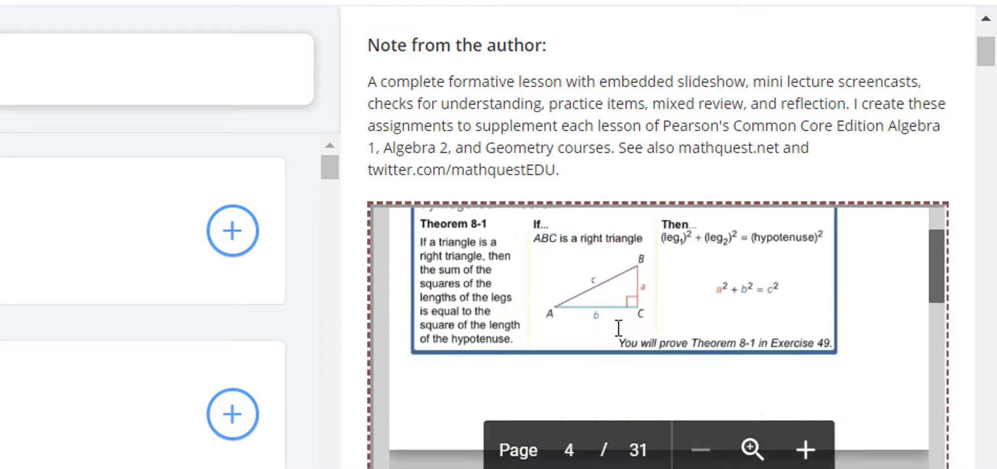
{"action": "scroll", "coordinate": [618, 333], "scroll_direction": "down", "scroll_amount": 10}
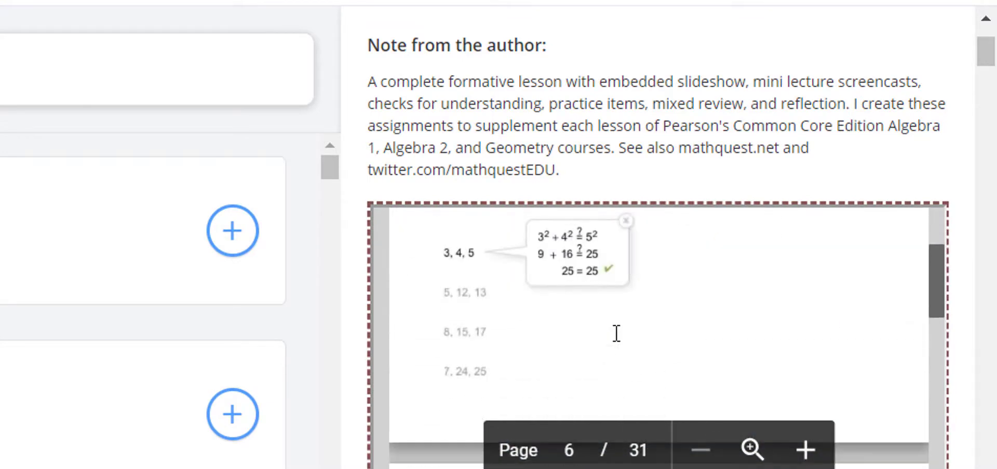
{"action": "scroll", "coordinate": [616, 333], "scroll_direction": "down", "scroll_amount": 15}
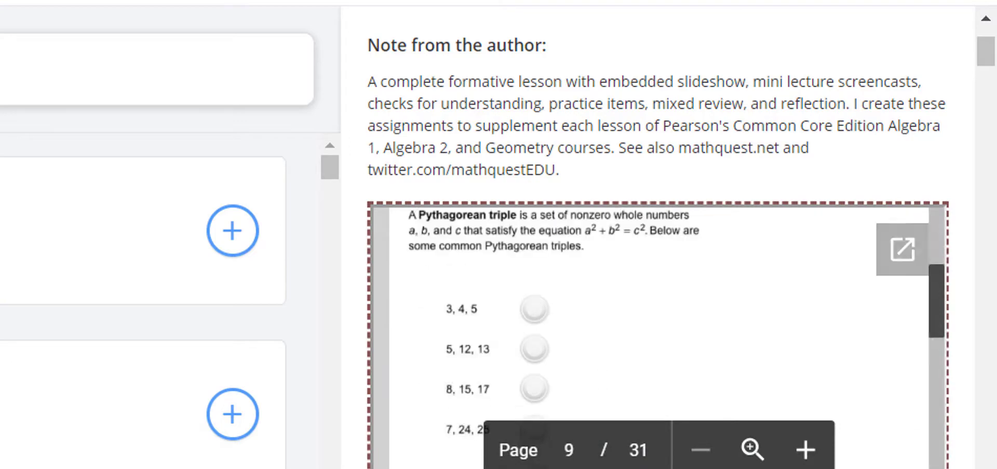
- Examine the lesson's introduction video, the Solve It! question and the Pythagorean Theorem video in the preview
{"action": "scroll", "coordinate": [857, 465], "scroll_direction": "down", "scroll_amount": 5}
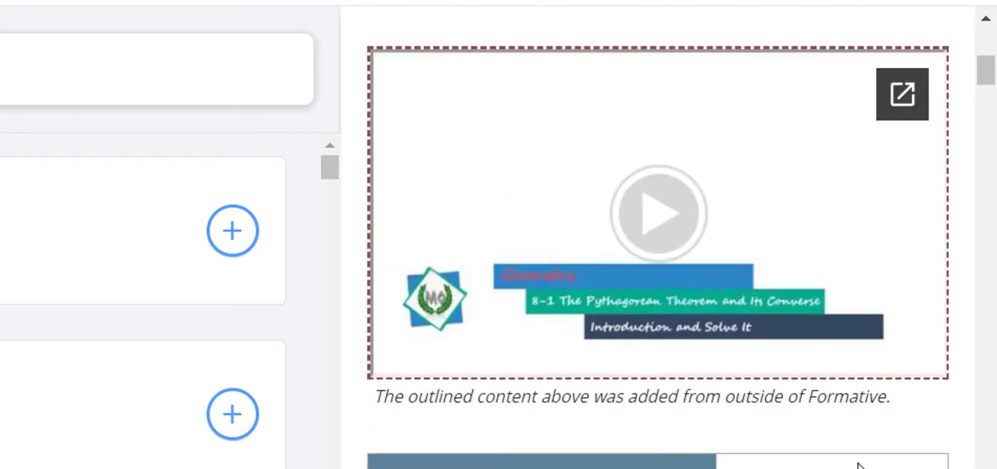
{"action": "scroll", "coordinate": [834, 433], "scroll_direction": "down", "scroll_amount": 5}
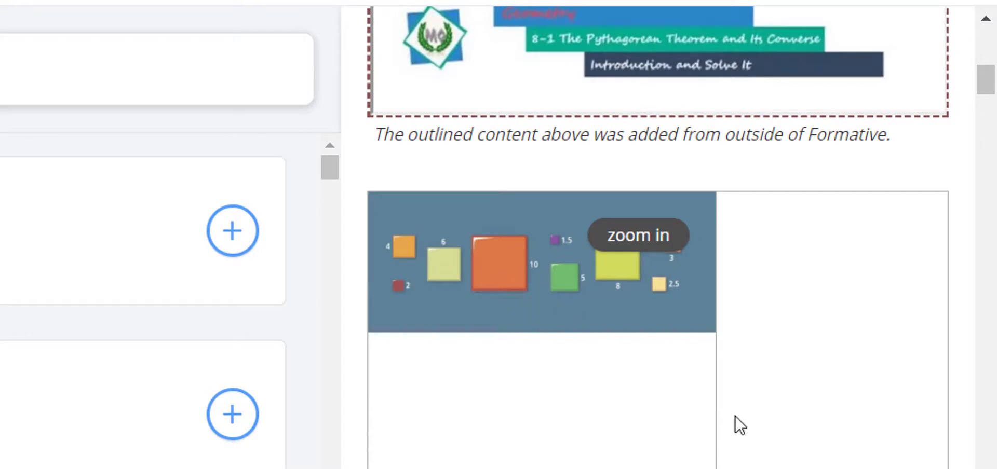
{"action": "scroll", "coordinate": [748, 412], "scroll_direction": "down", "scroll_amount": 5}
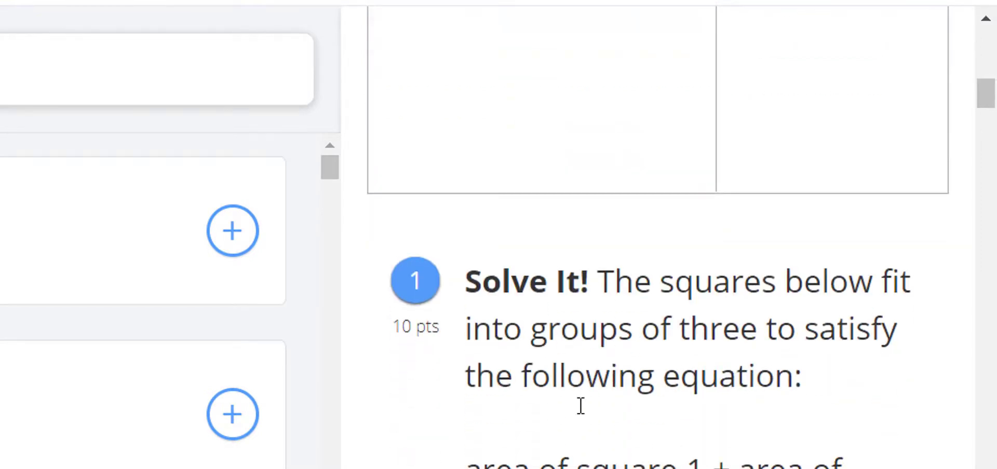
{"action": "scroll", "coordinate": [483, 451], "scroll_direction": "down", "scroll_amount": 7}
{"action": "scroll", "coordinate": [488, 379], "scroll_direction": "down", "scroll_amount": 12}
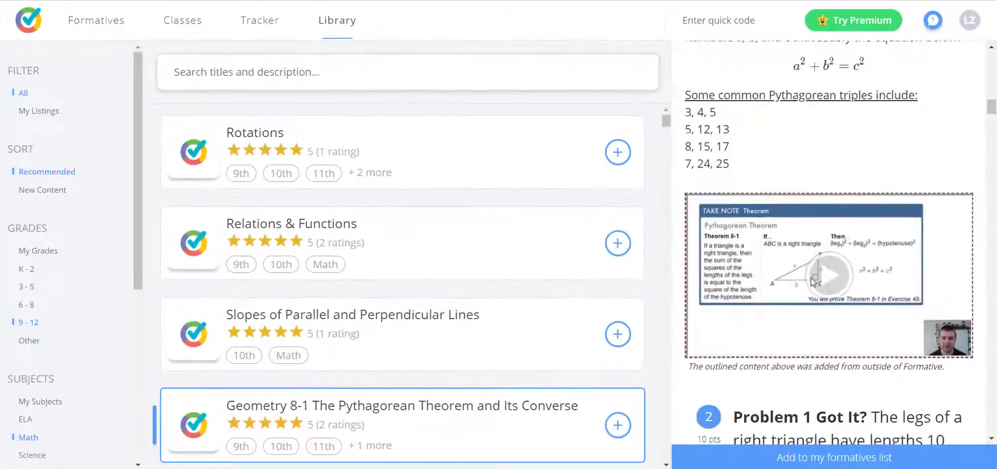
{"action": "scroll", "coordinate": [764, 344], "scroll_direction": "down", "scroll_amount": 4}
{"action": "scroll", "coordinate": [812, 282], "scroll_direction": "up", "scroll_amount": 4}
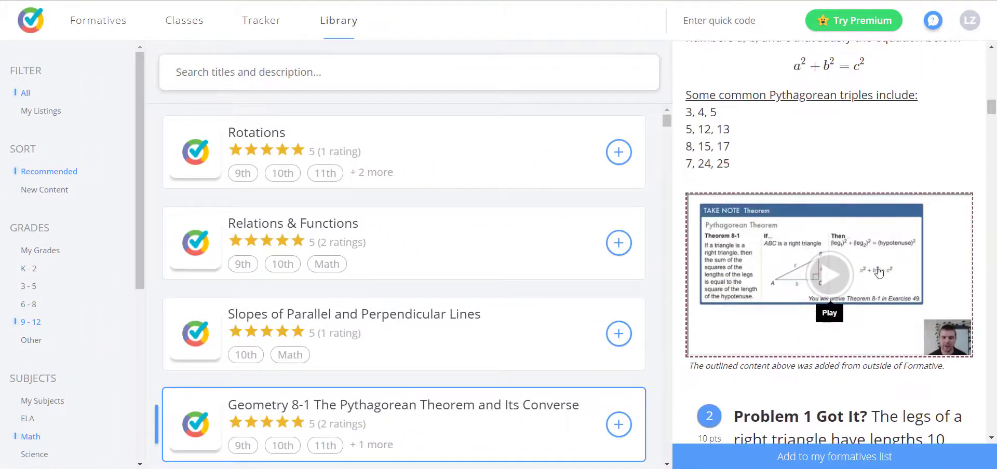
- Look through the lesson's questions from Problem 1 Got It? to the closing Math Success reflection, and return to the formatives list
{"action": "scroll", "coordinate": [838, 324], "scroll_direction": "down", "scroll_amount": 10}
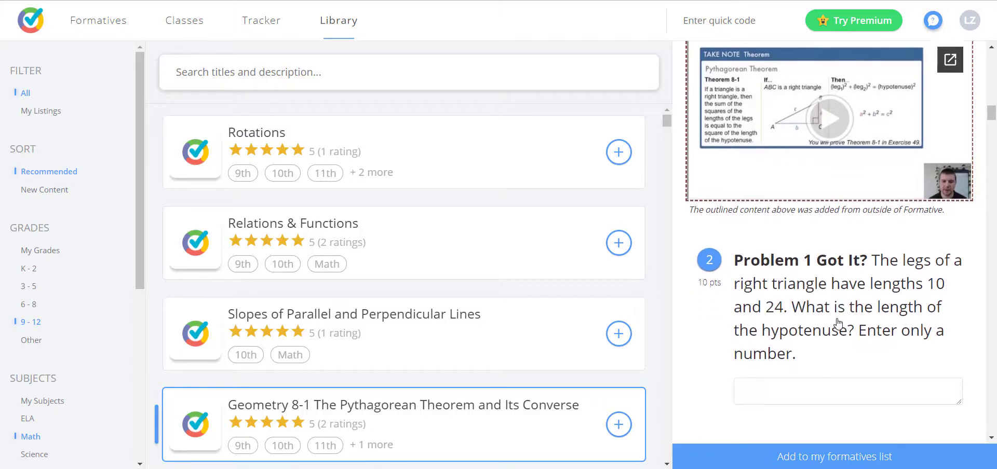
{"action": "scroll", "coordinate": [831, 315], "scroll_direction": "down", "scroll_amount": 8}
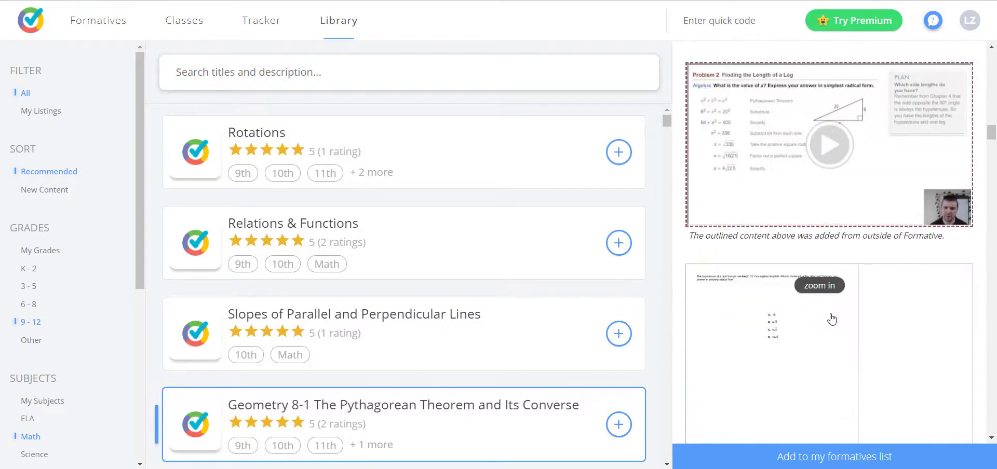
{"action": "scroll", "coordinate": [833, 313], "scroll_direction": "down", "scroll_amount": 8}
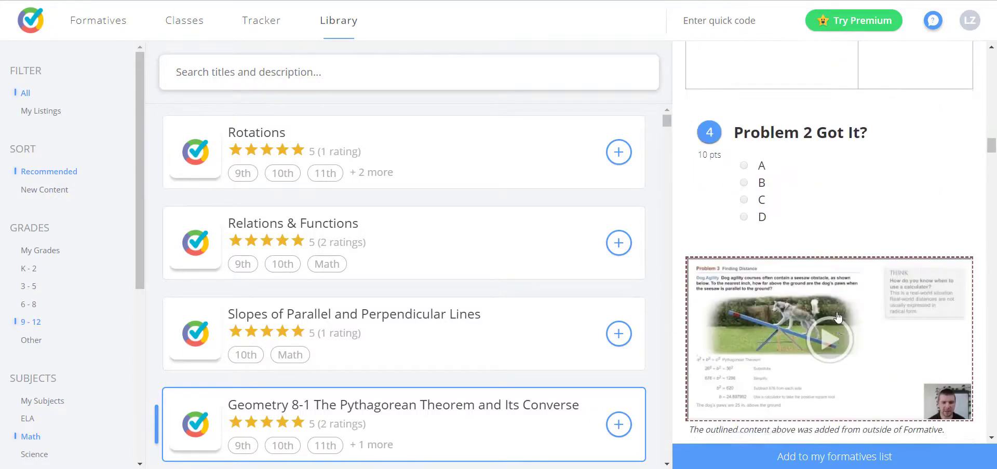
{"action": "scroll", "coordinate": [859, 318], "scroll_direction": "down", "scroll_amount": 10}
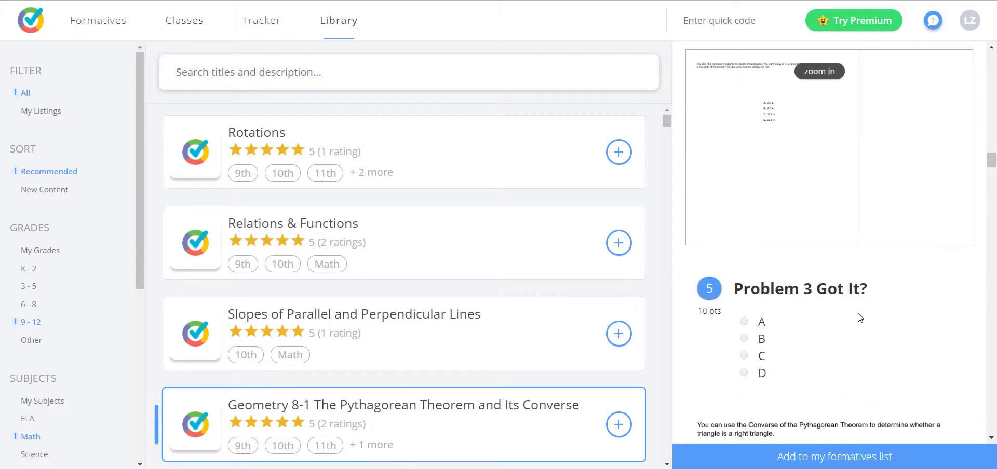
{"action": "scroll", "coordinate": [859, 318], "scroll_direction": "down", "scroll_amount": 10}
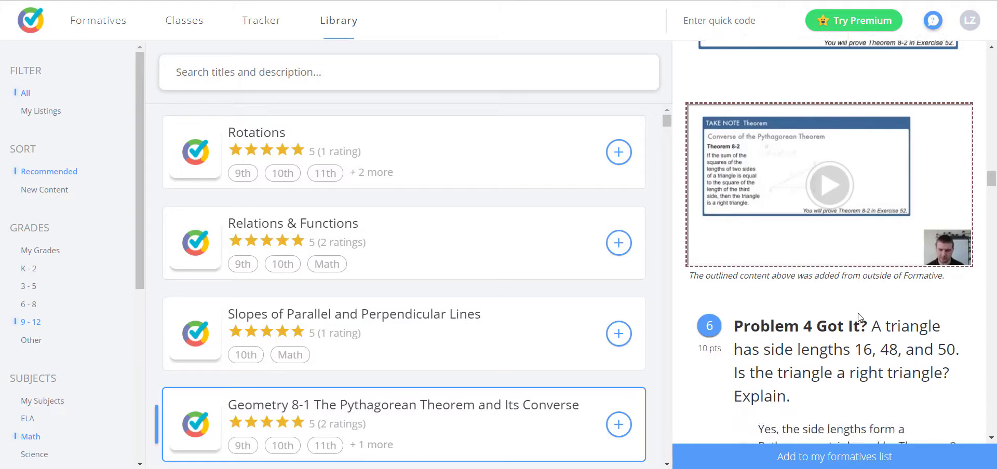
{"action": "scroll", "coordinate": [858, 313], "scroll_direction": "down", "scroll_amount": 10}
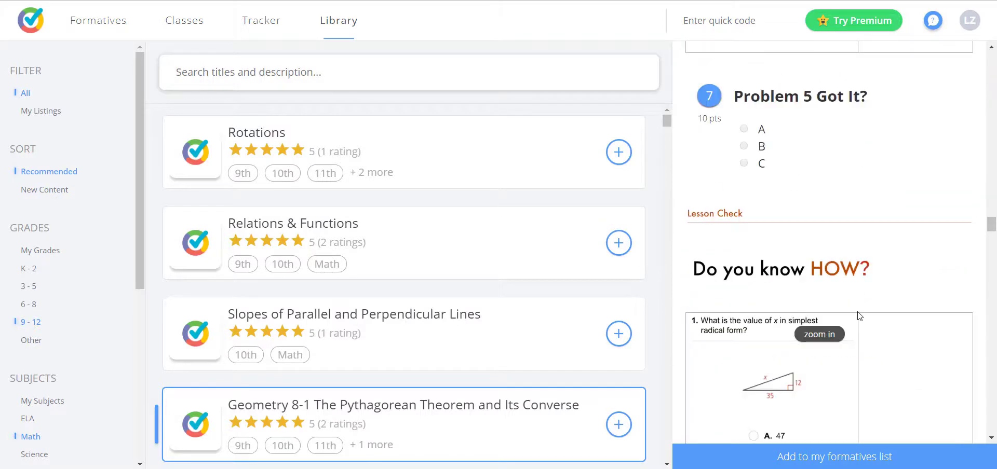
{"action": "scroll", "coordinate": [859, 317], "scroll_direction": "down", "scroll_amount": 5}
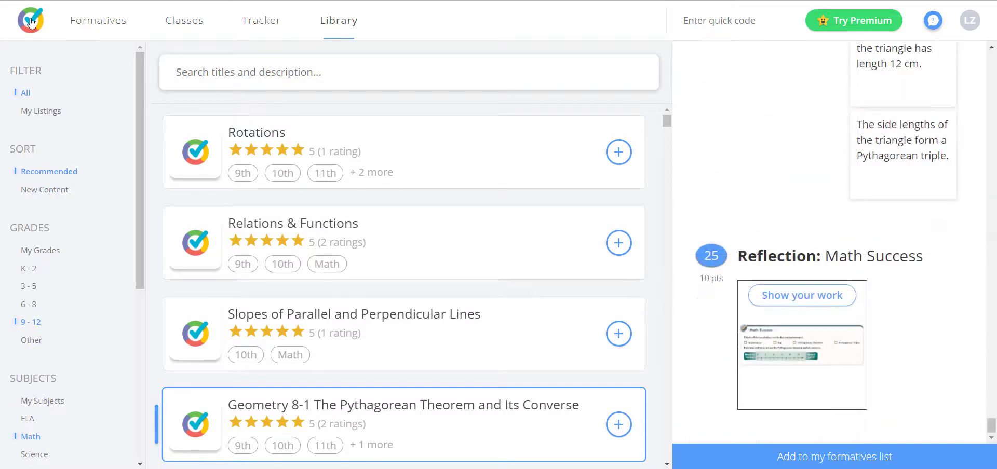
{"action": "left_click", "coordinate": [31, 22]}
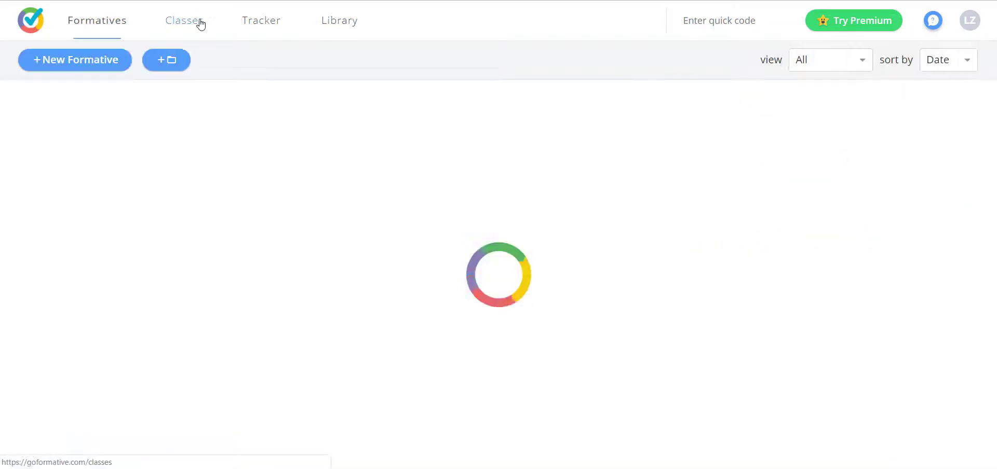